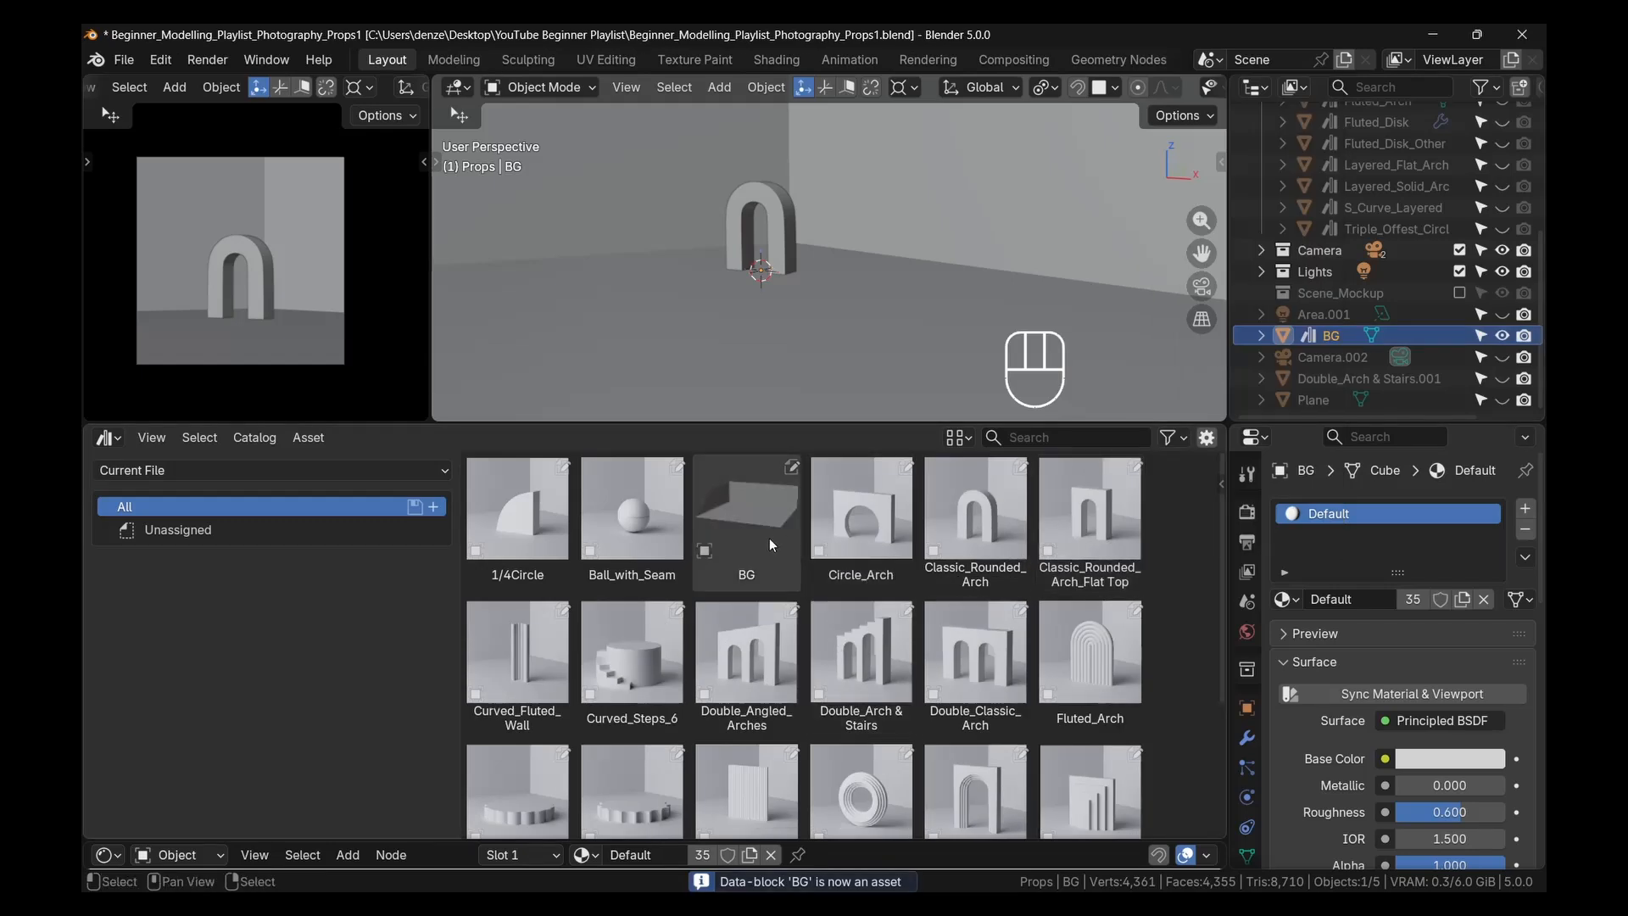
Undo marking the BG object as an asset and save the blend file
{"action": "key", "text": "ctrl+z"}
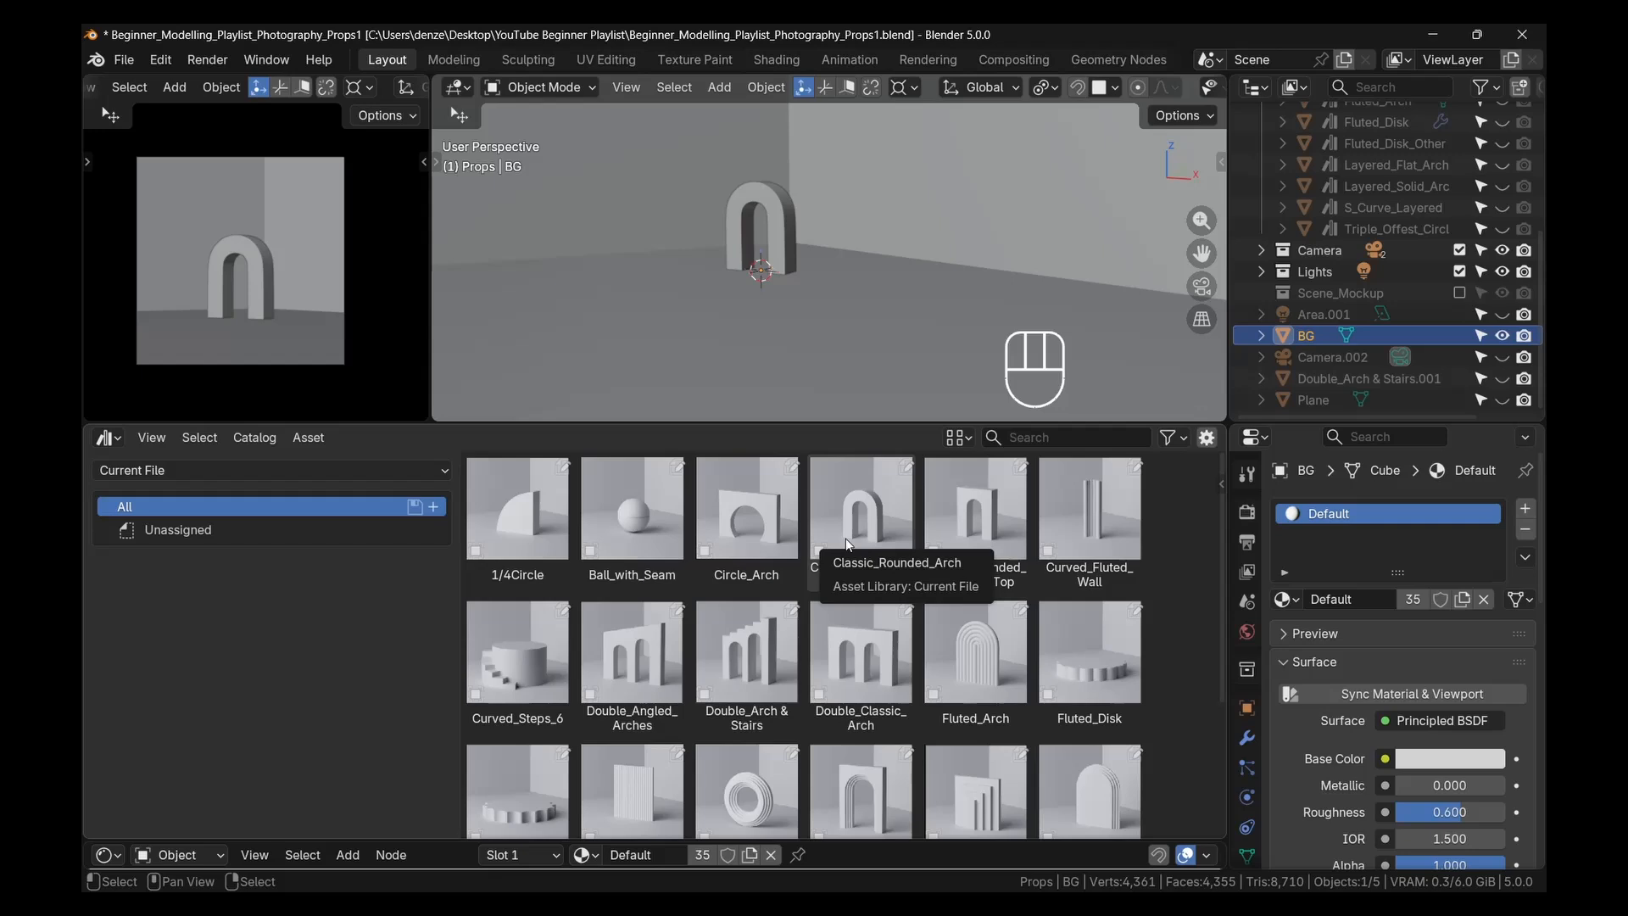
{"action": "key", "text": "ctrl+s"}
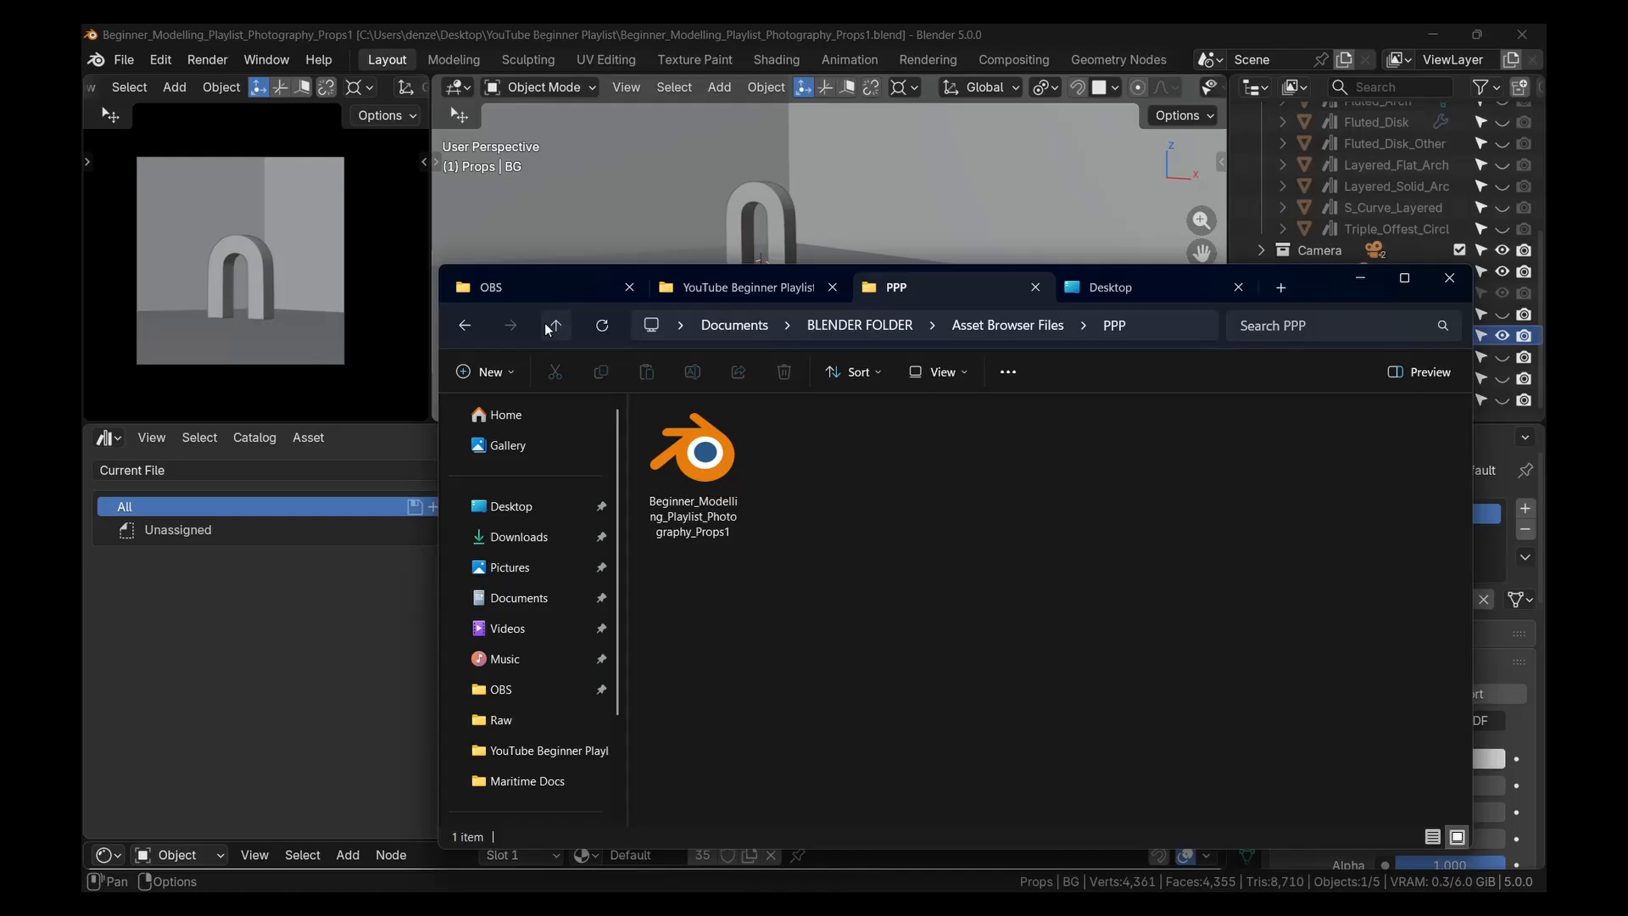
In File Explorer, examine the Asset Browser Files folder and the contents of its PPP subfolder, and return to Blender
{"action": "left_click", "coordinate": [551, 326]}
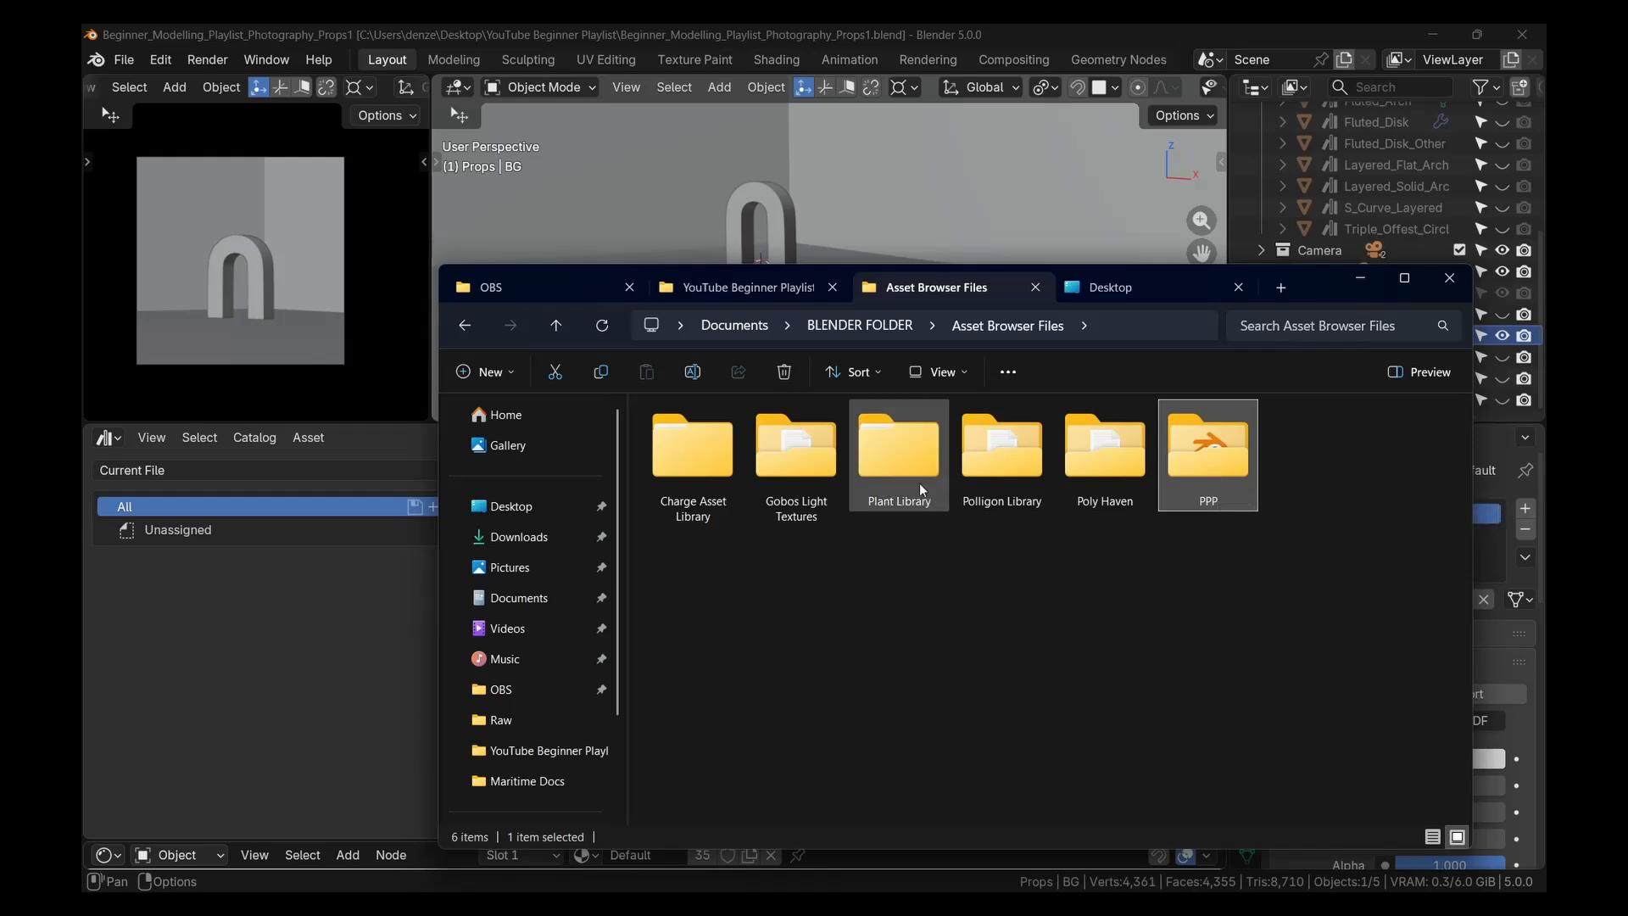
{"action": "left_click", "coordinate": [1011, 336]}
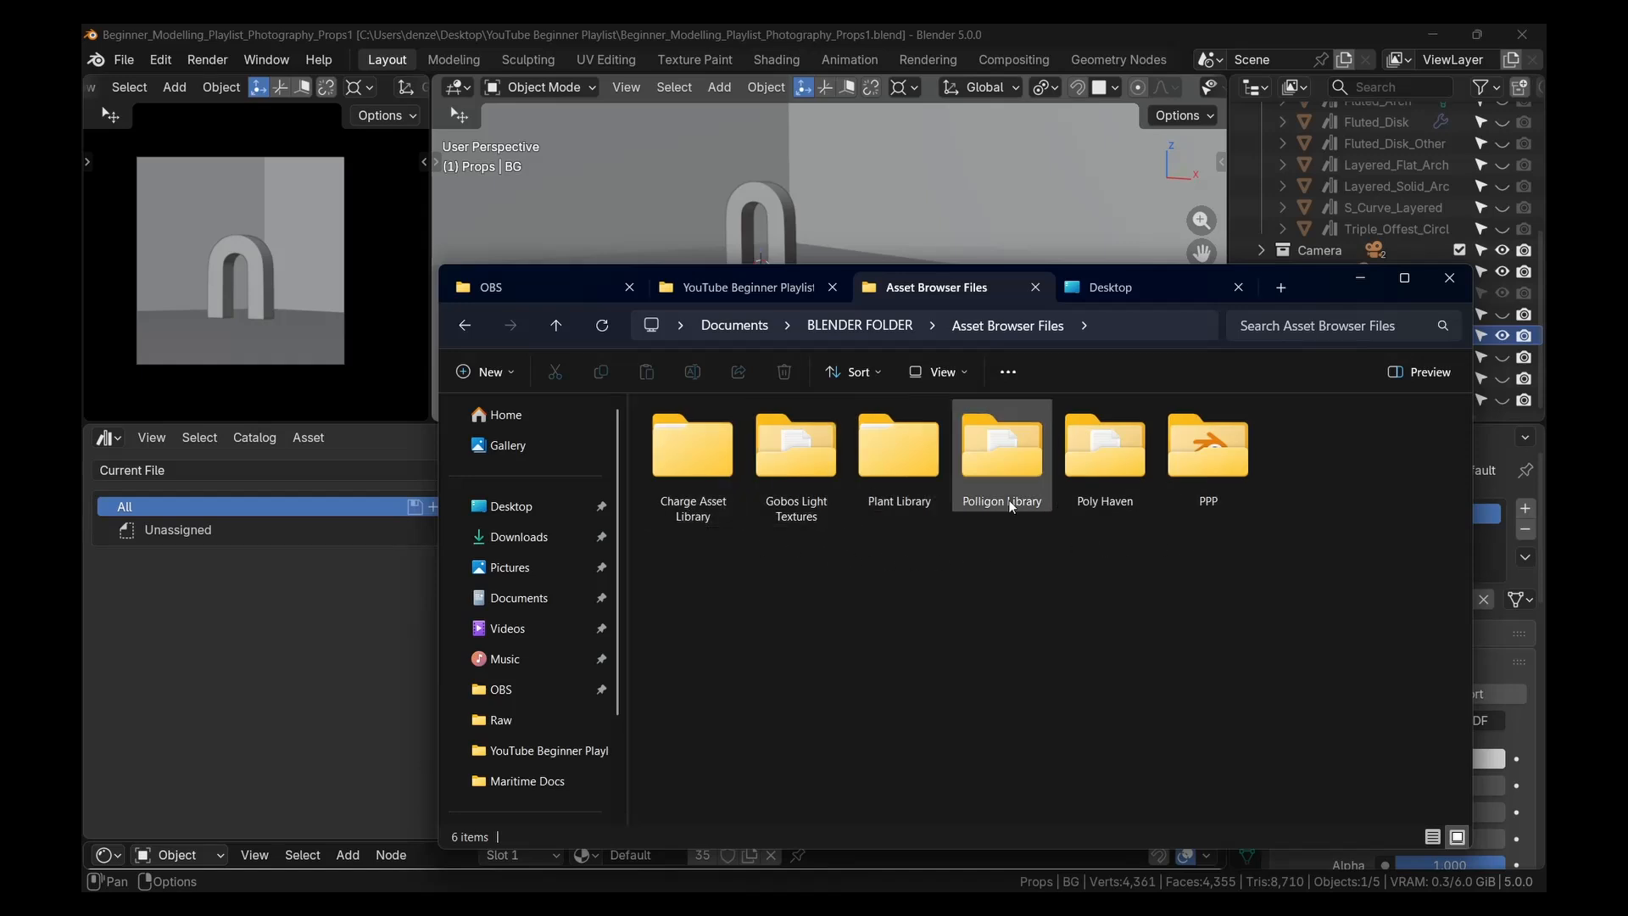
{"action": "mouse_move", "coordinate": [1199, 480]}
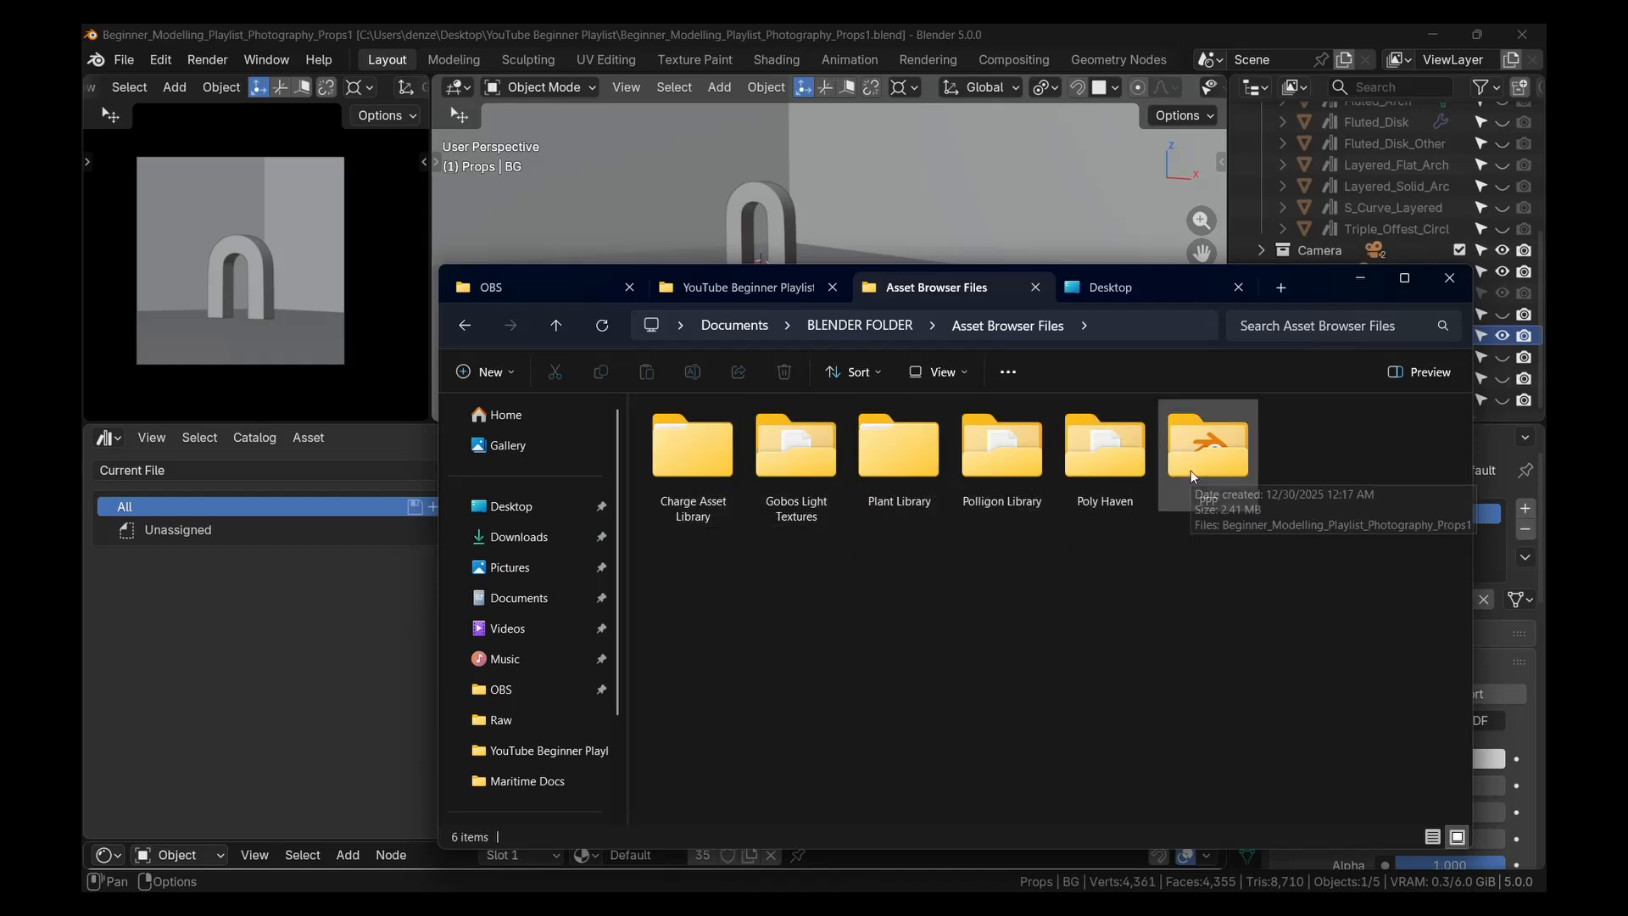
{"action": "double_click", "coordinate": [1199, 480]}
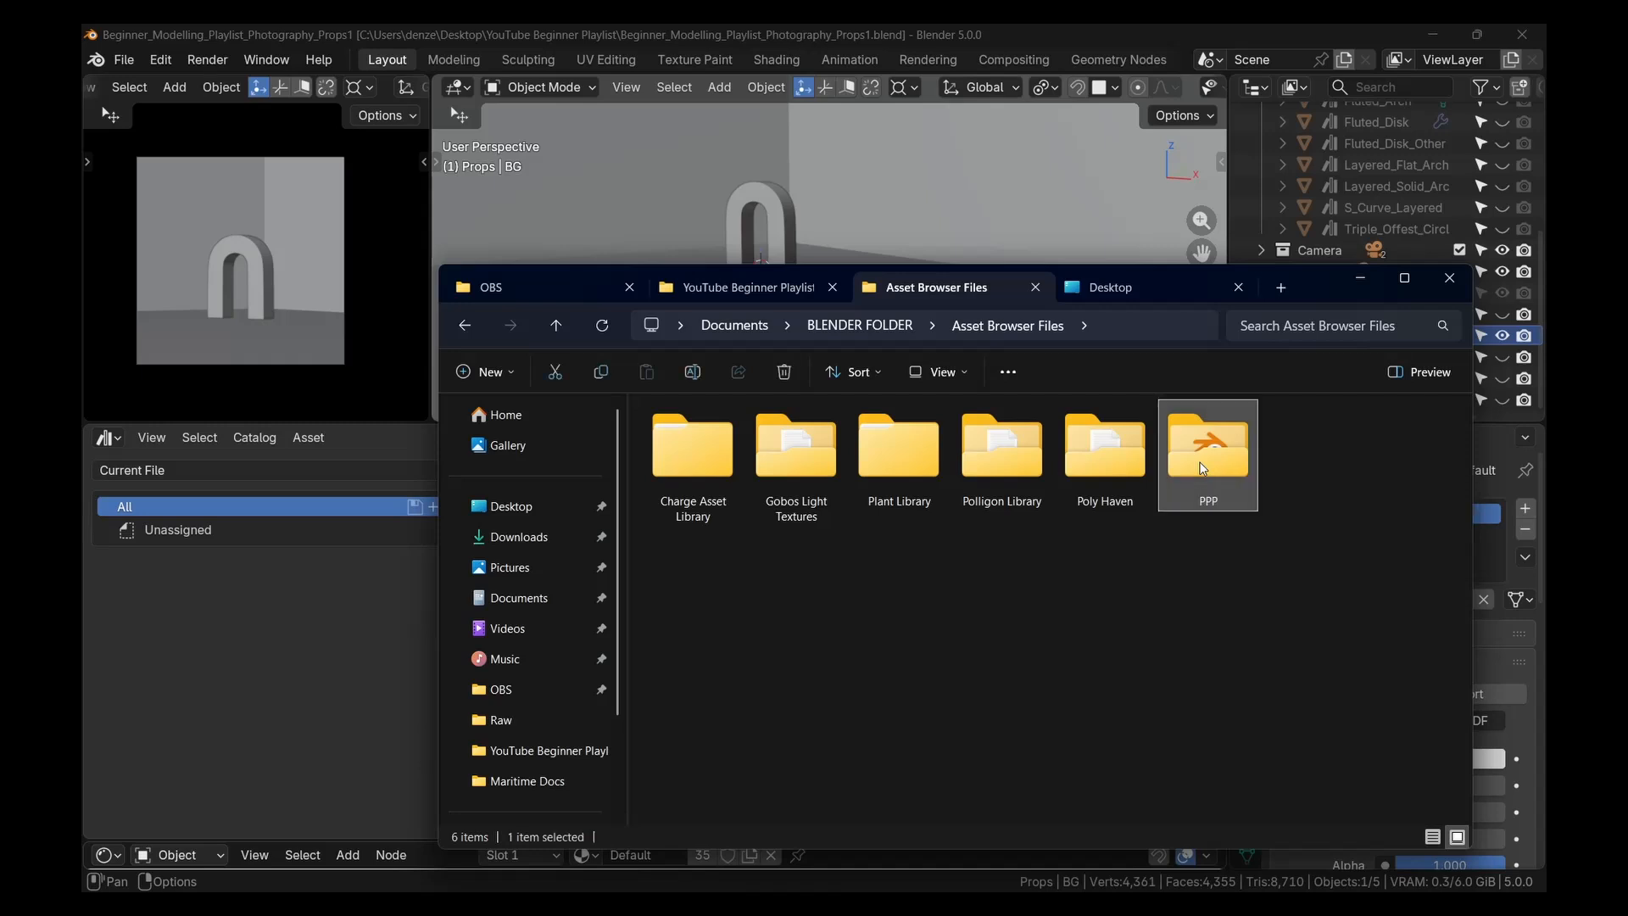
{"action": "mouse_move", "coordinate": [710, 500]}
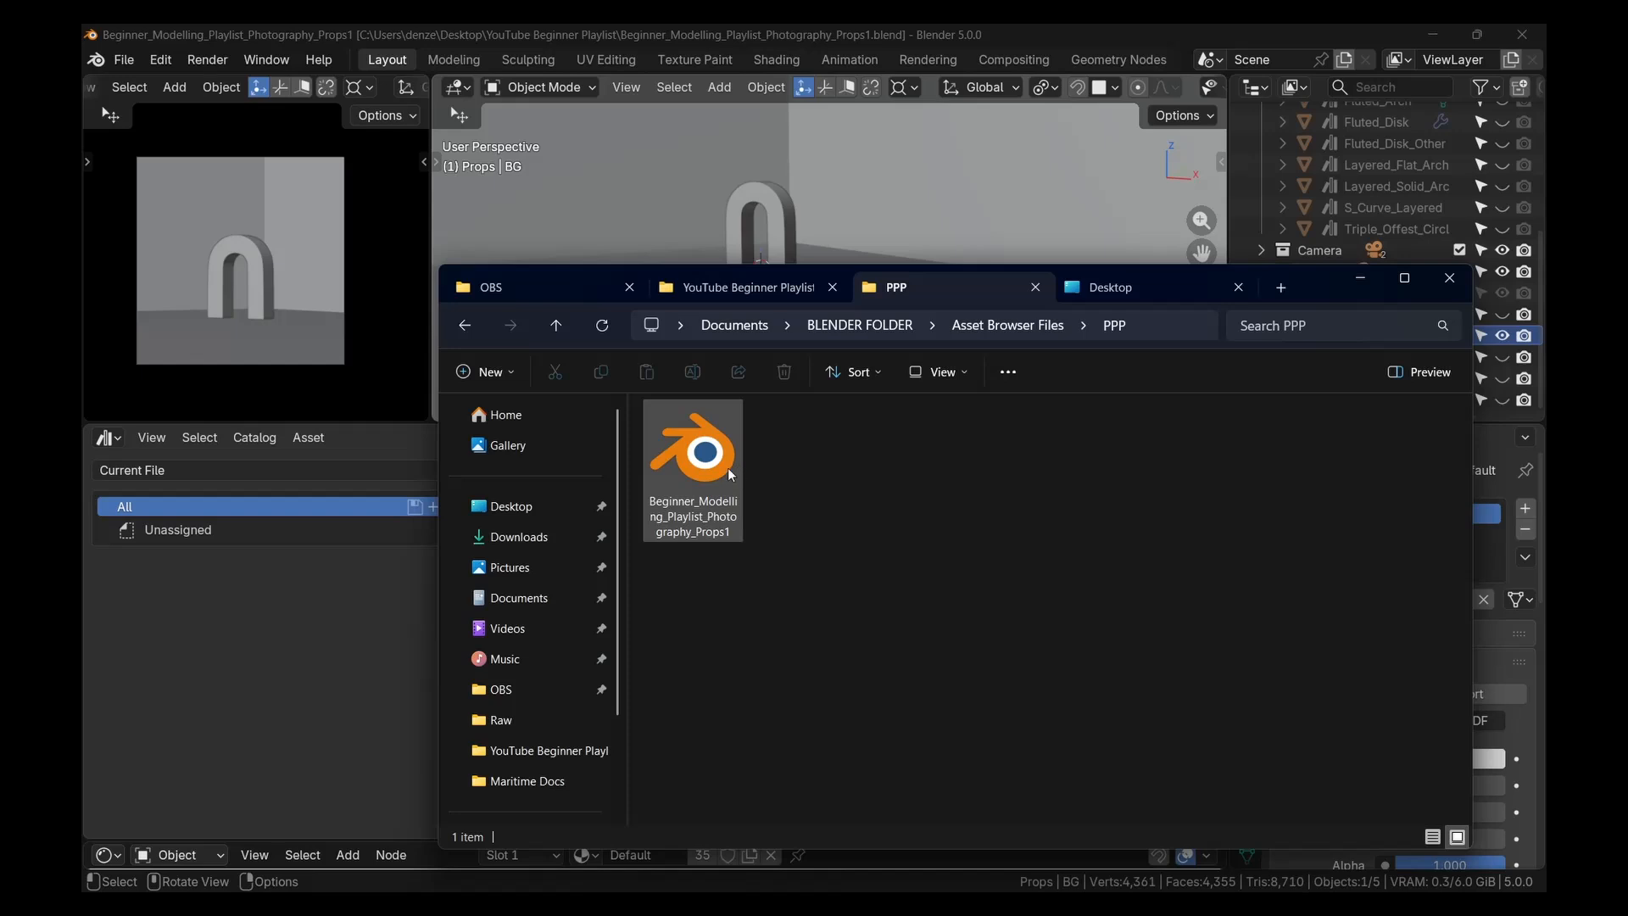
{"action": "left_click", "coordinate": [556, 326]}
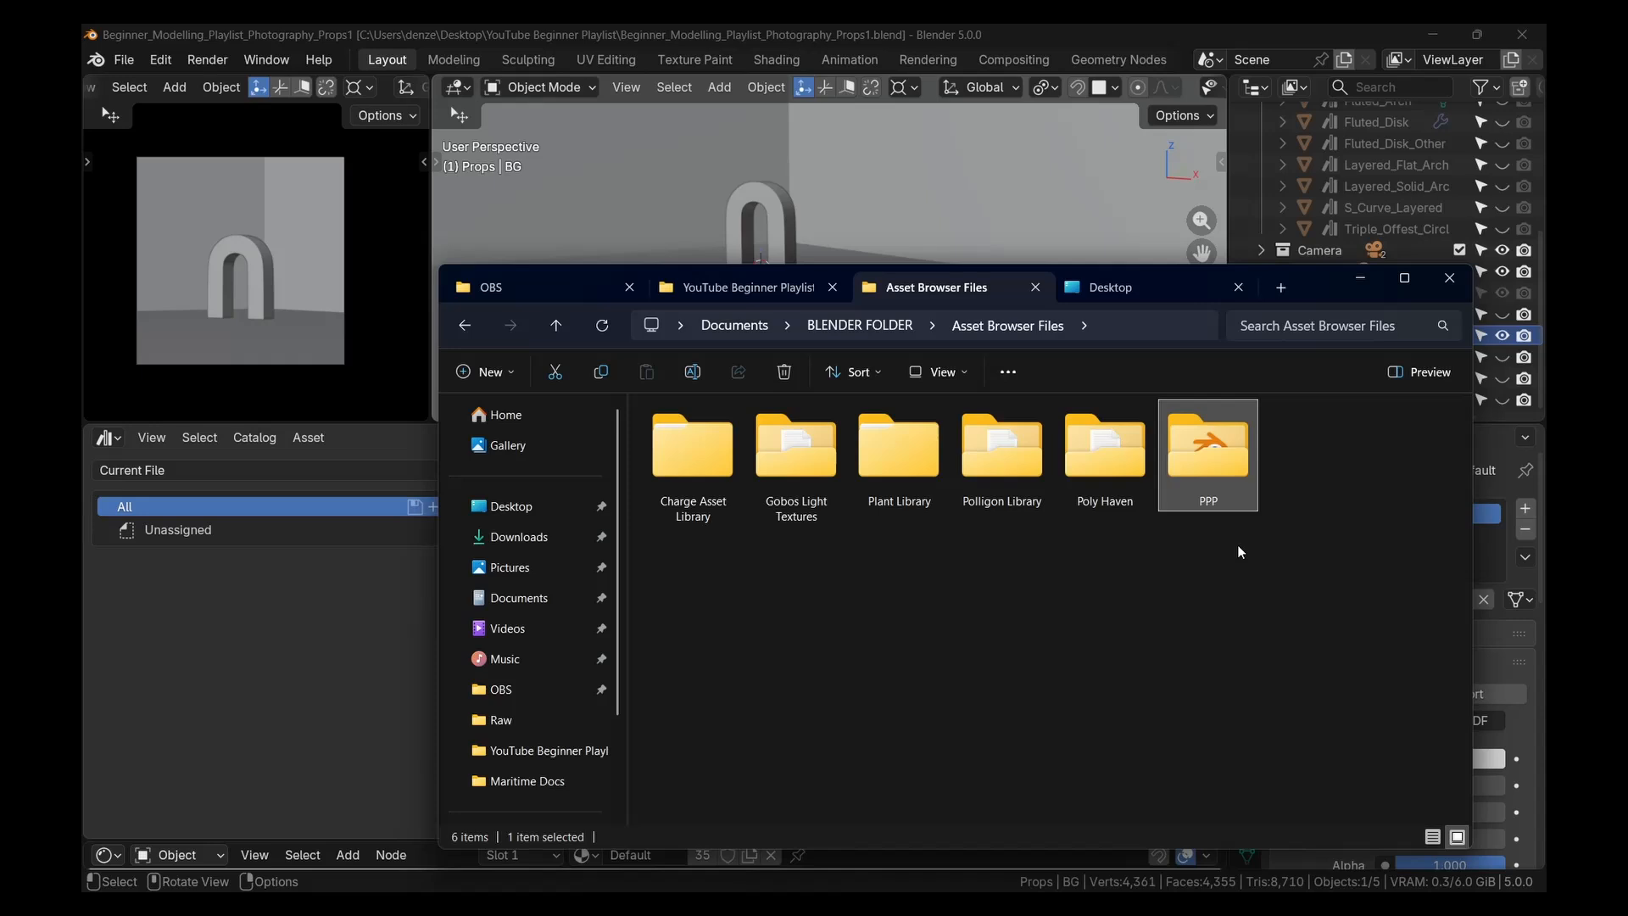
{"action": "left_click", "coordinate": [1365, 292]}
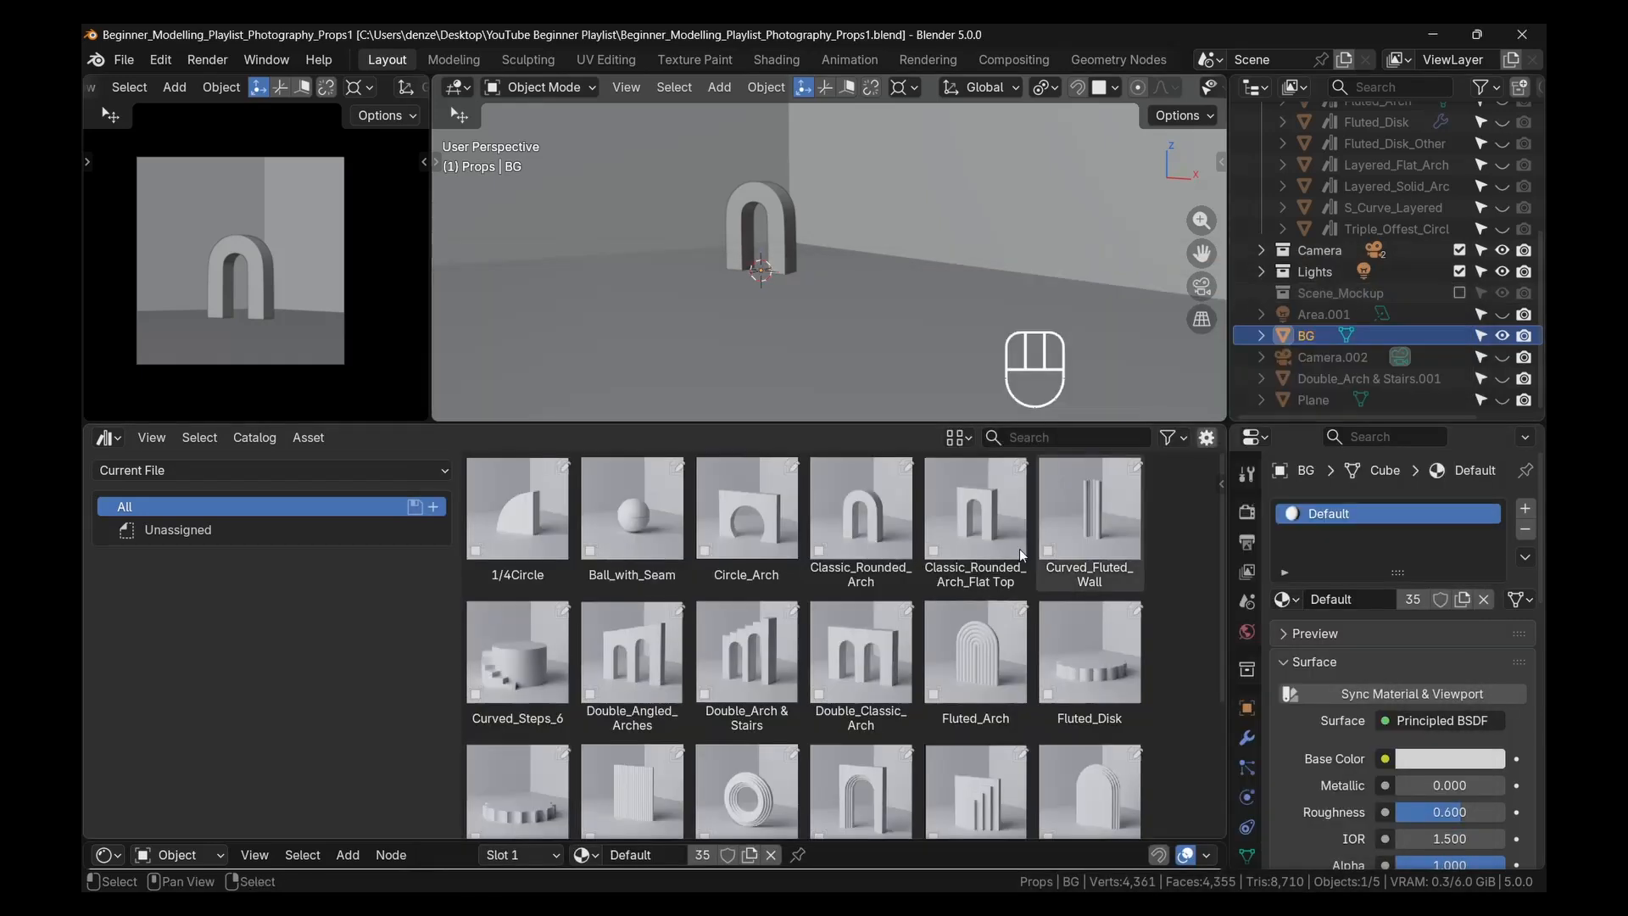
Add the PPP folder inside Asset Browser Files as a new asset library in the preferences
{"action": "left_click", "coordinate": [173, 66]}
{"action": "left_click", "coordinate": [208, 337]}
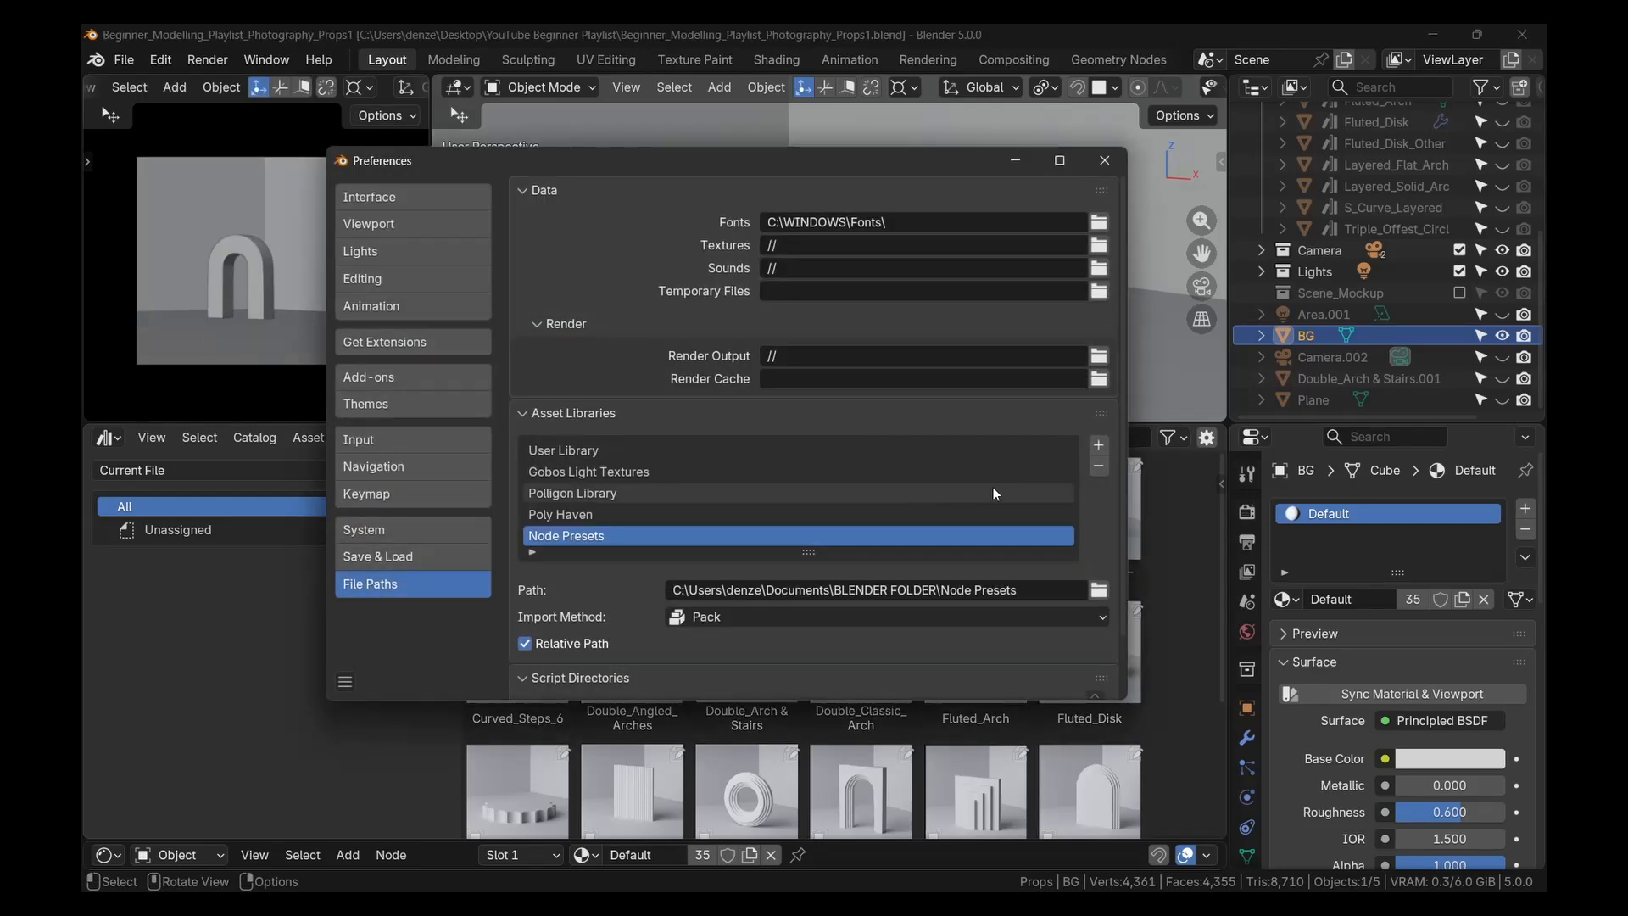
{"action": "left_click", "coordinate": [1098, 452]}
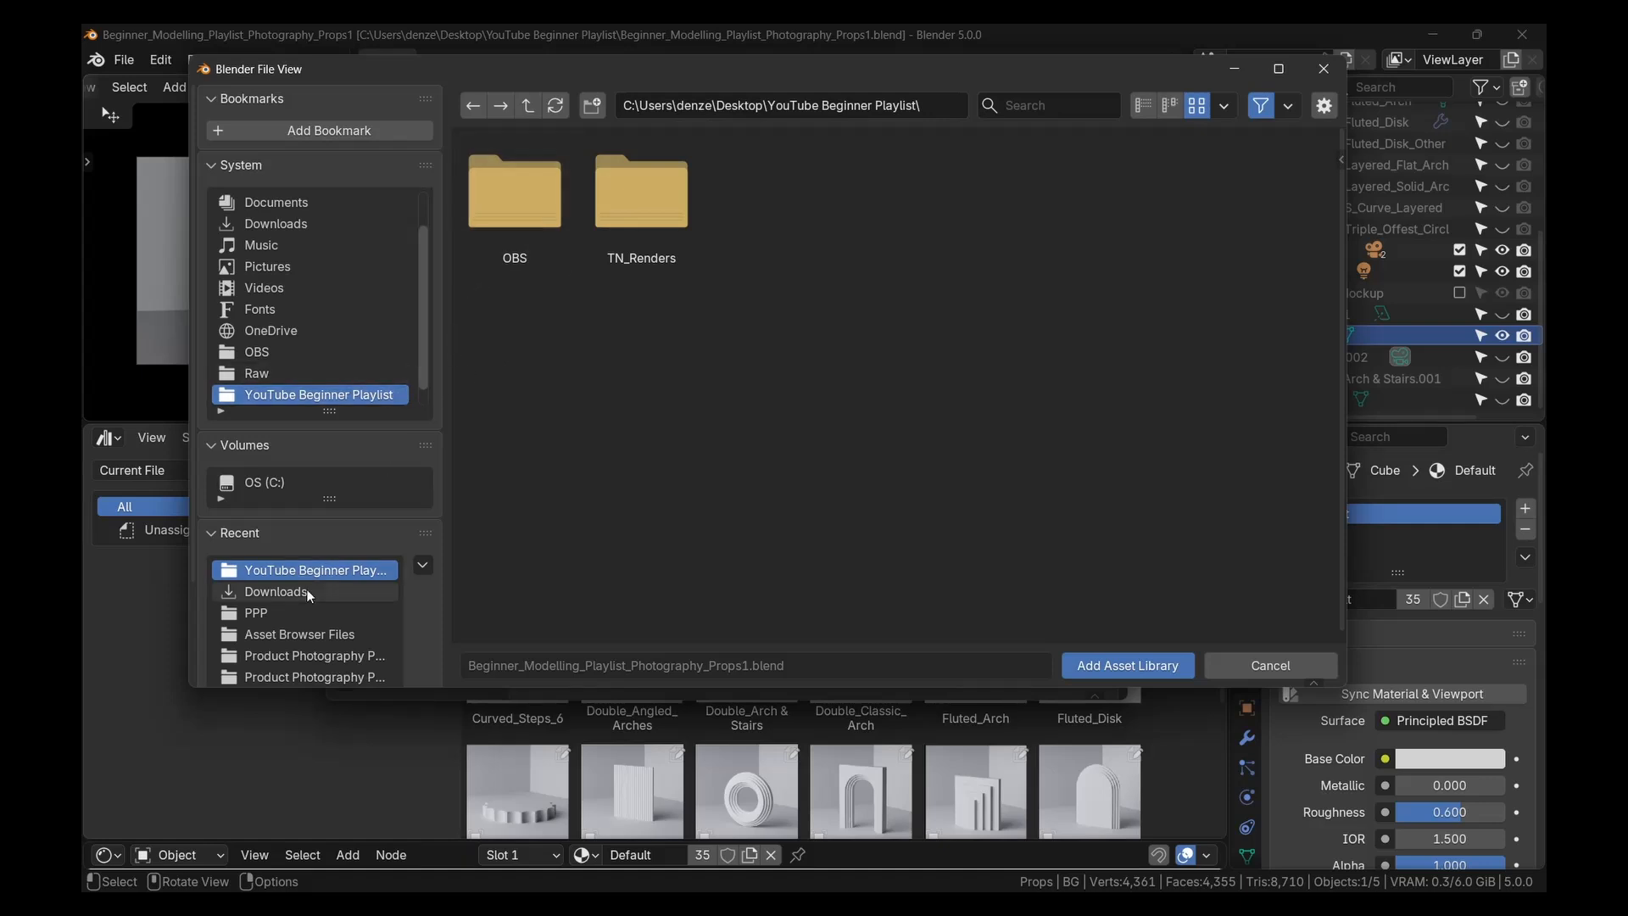
{"action": "left_click", "coordinate": [288, 612]}
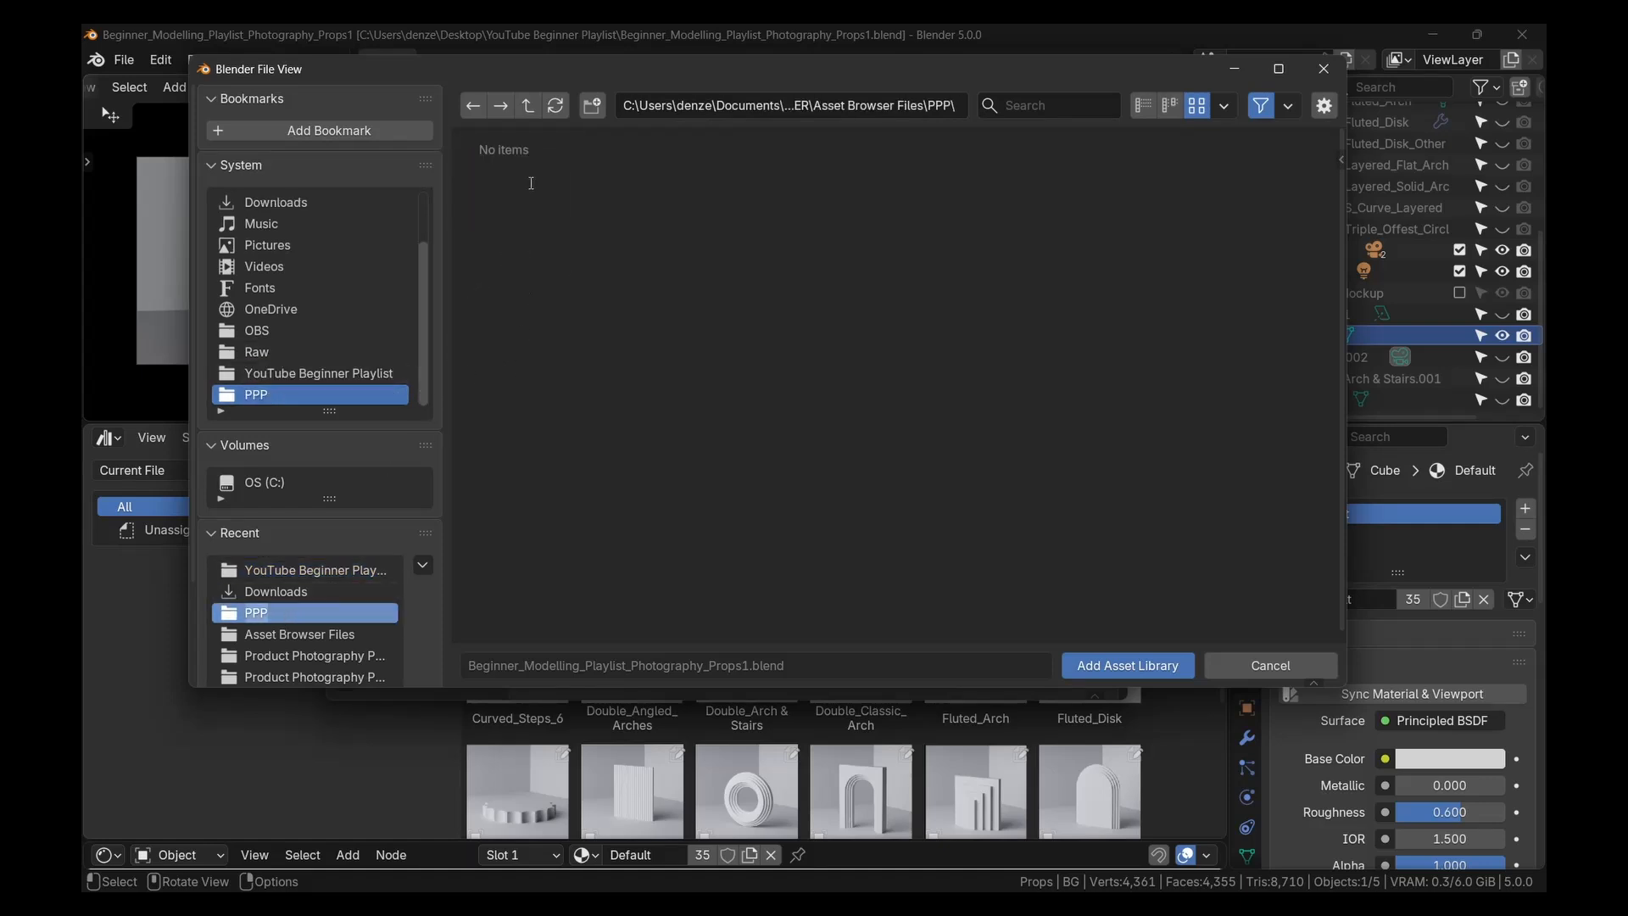
{"action": "left_click", "coordinate": [526, 103]}
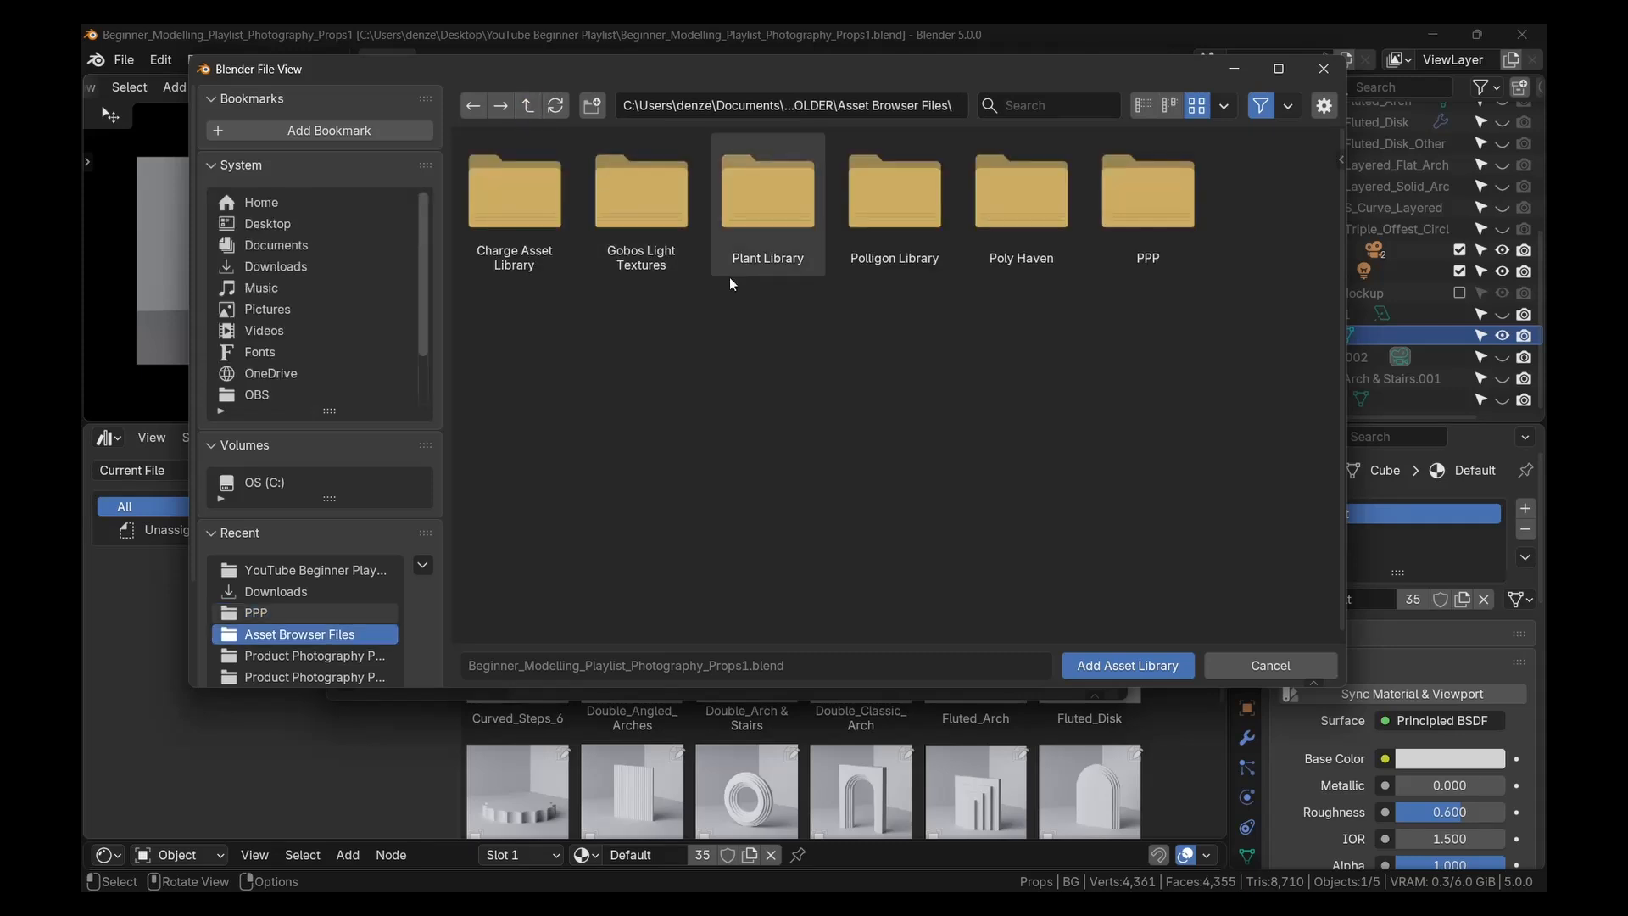
{"action": "left_click", "coordinate": [1141, 212]}
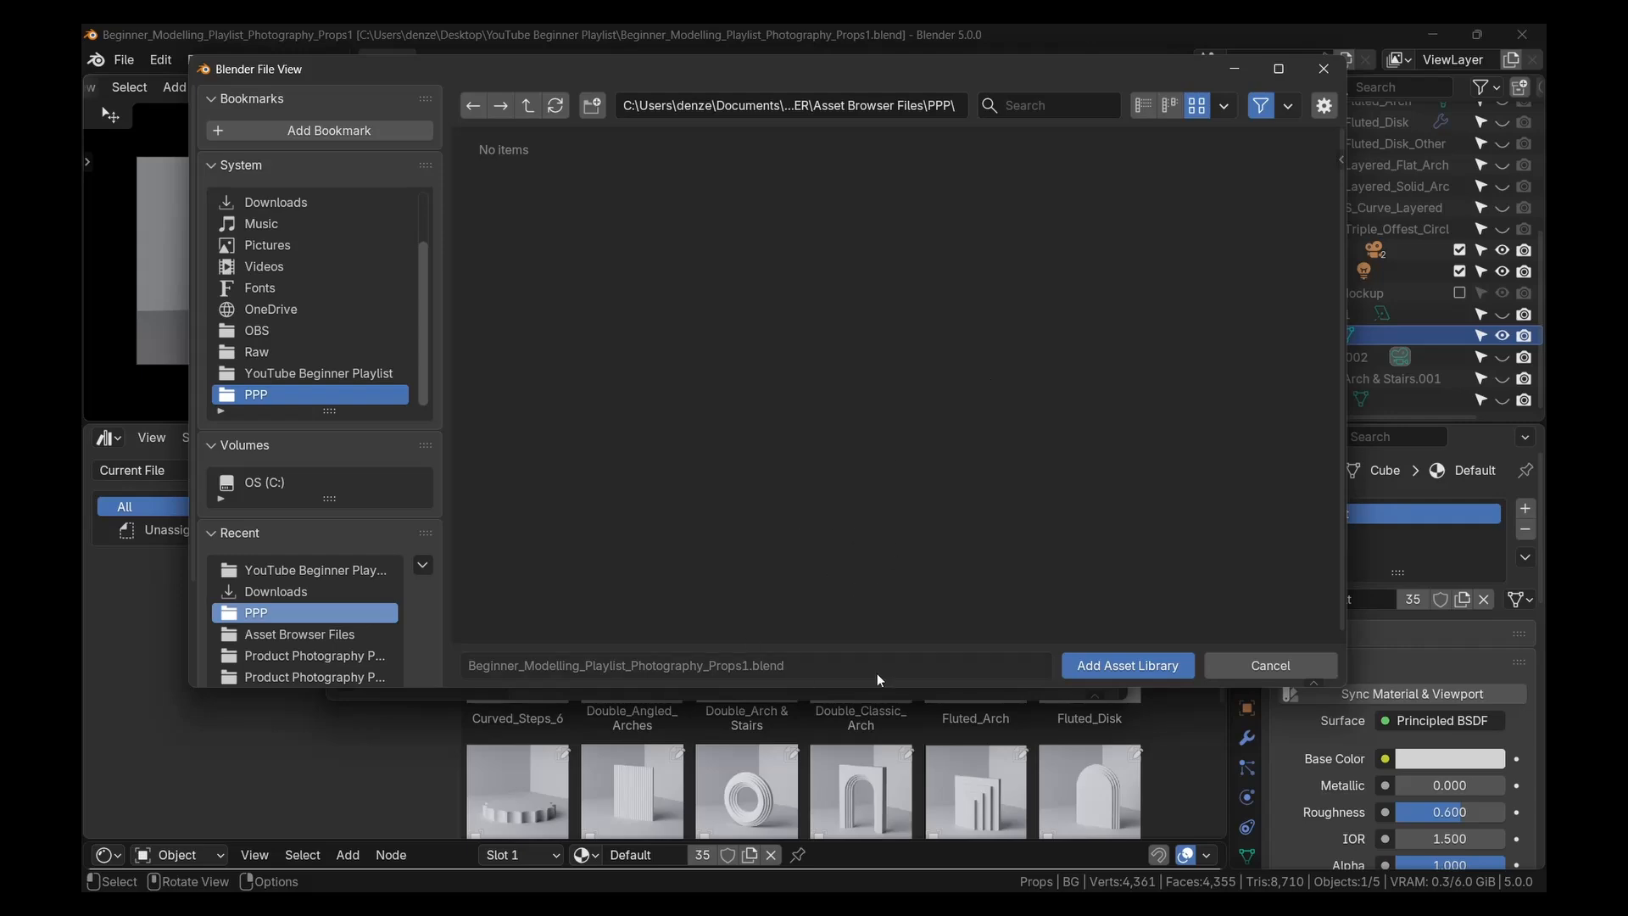
{"action": "left_click", "coordinate": [1153, 669]}
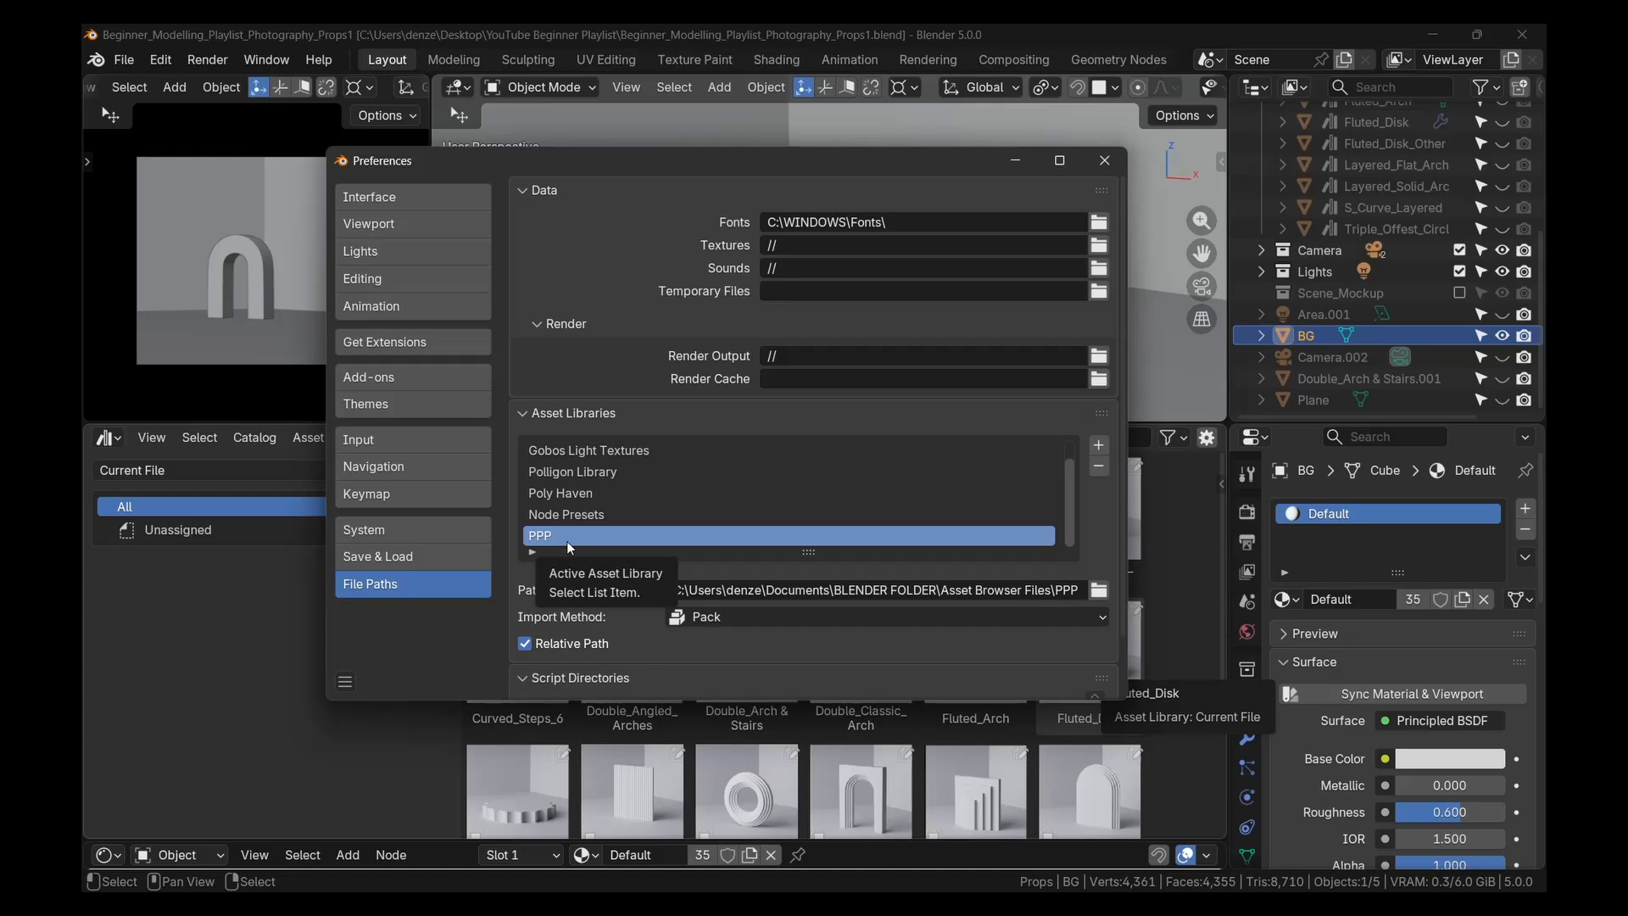
Rename the PPP asset library to Props and close the preferences
{"action": "key", "text": "ctrl+s"}
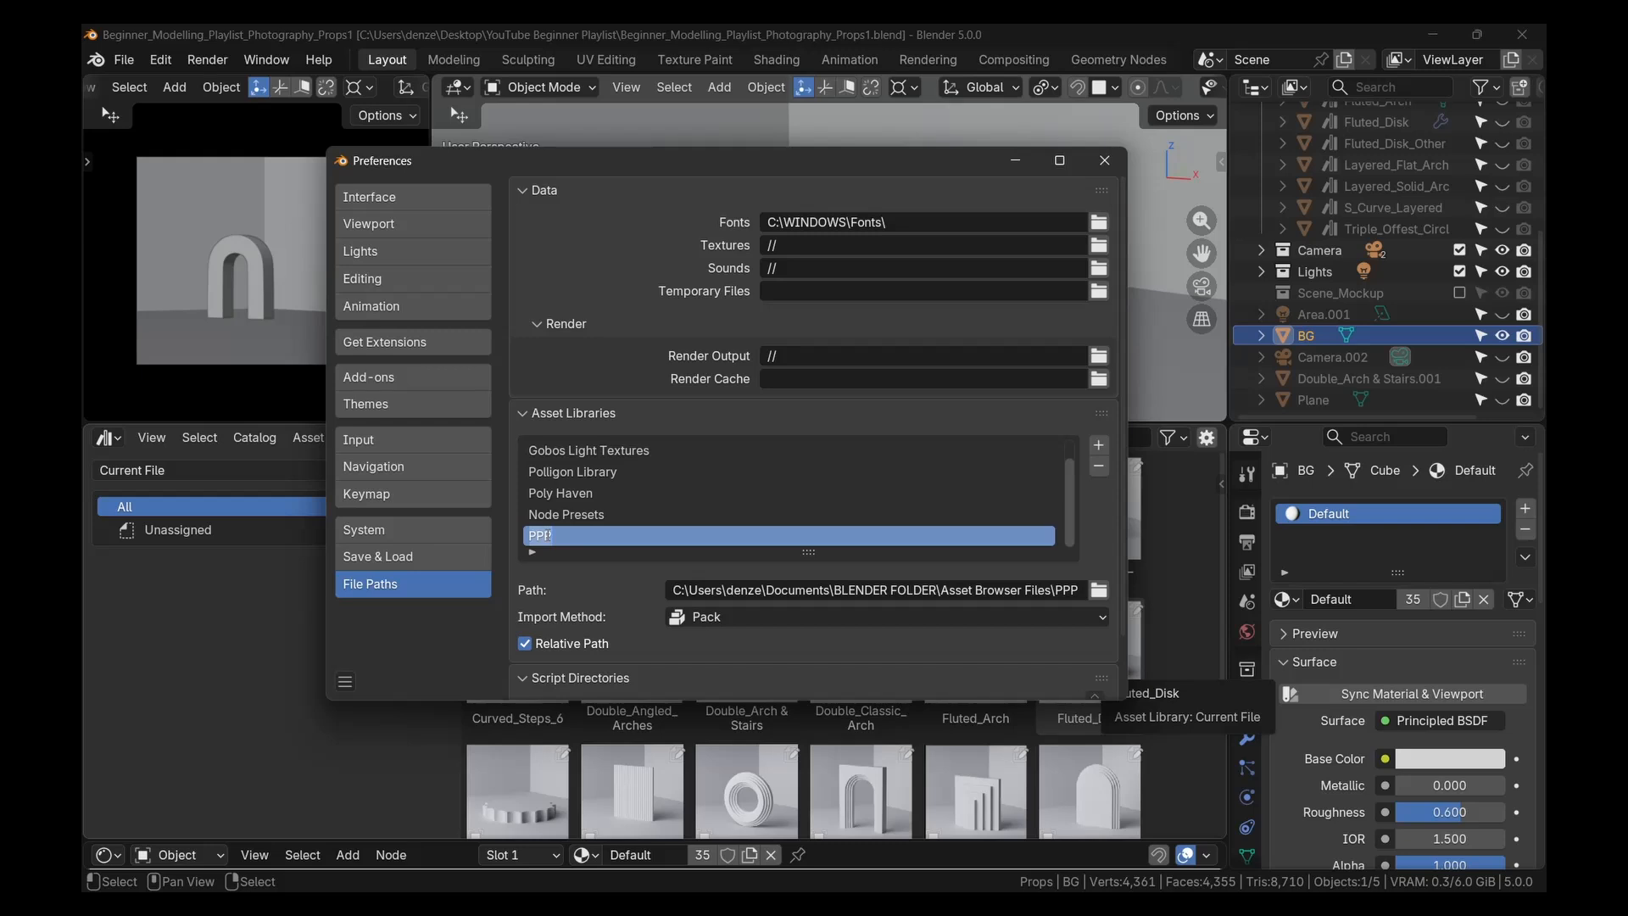
{"action": "type", "text": "Props"}
{"action": "key", "text": "Return"}
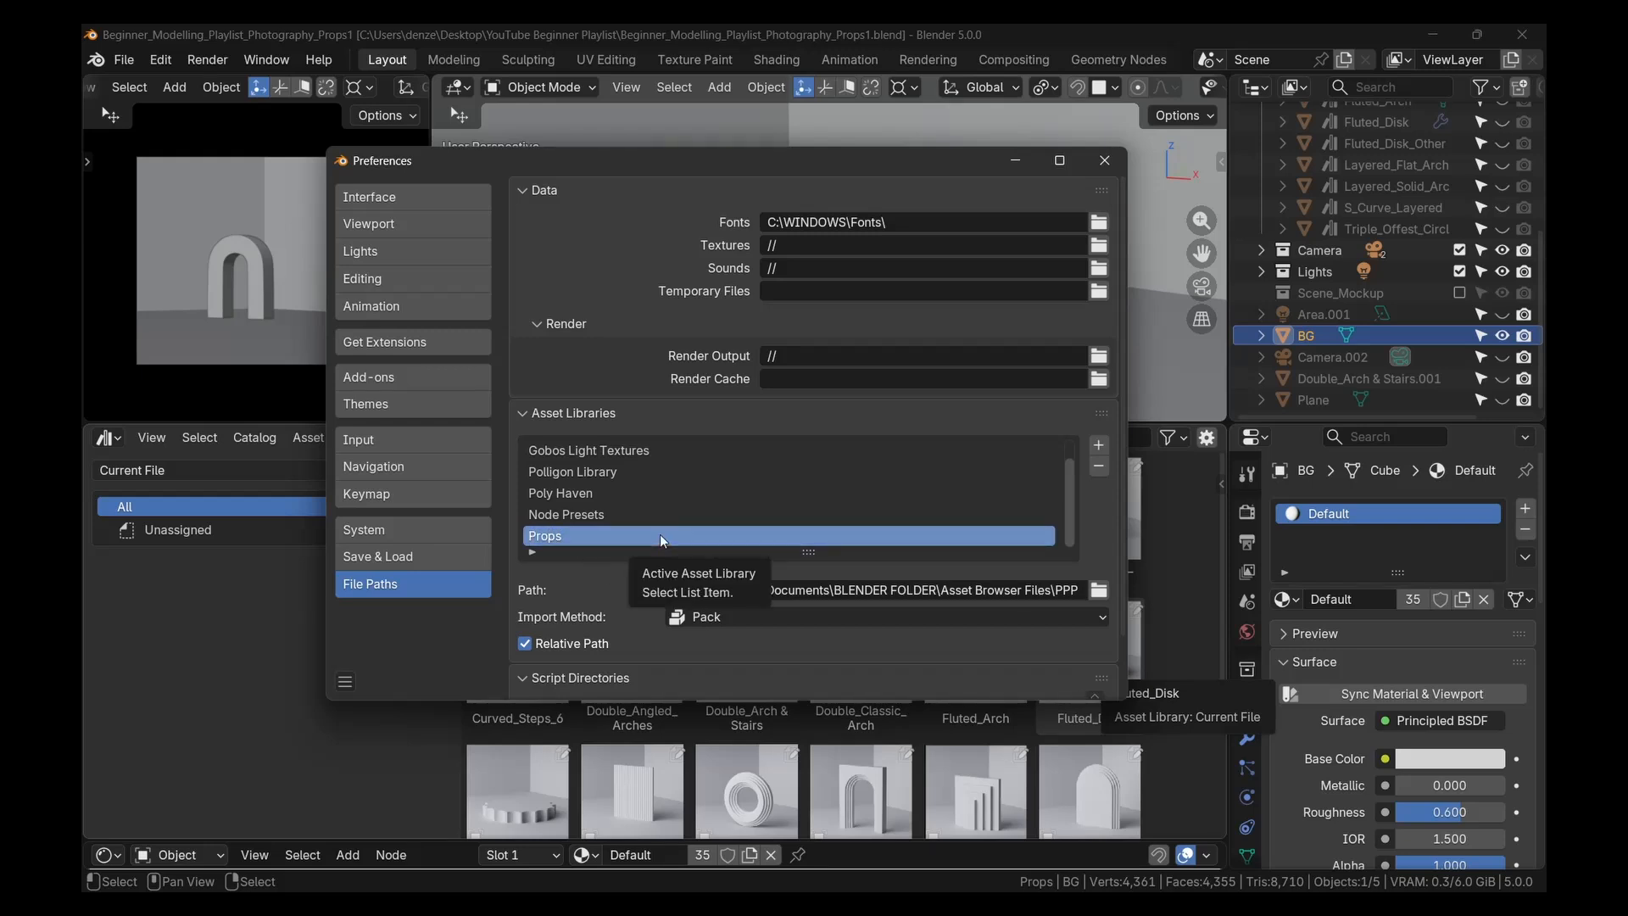
{"action": "key", "text": "ctrl+s"}
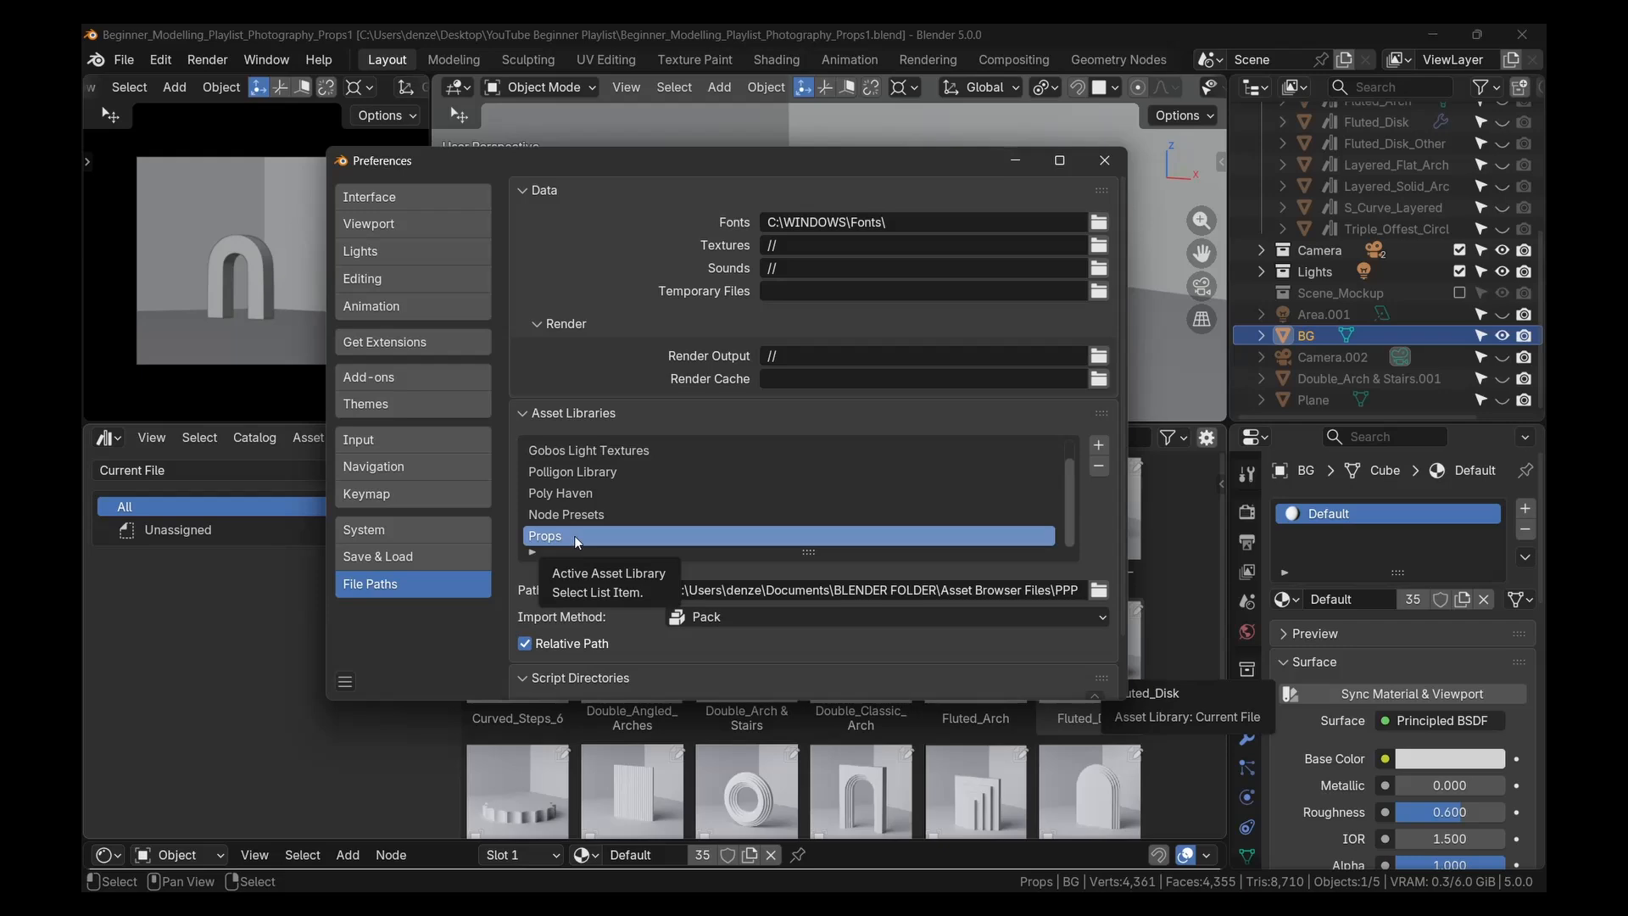
{"action": "left_click", "coordinate": [1102, 161]}
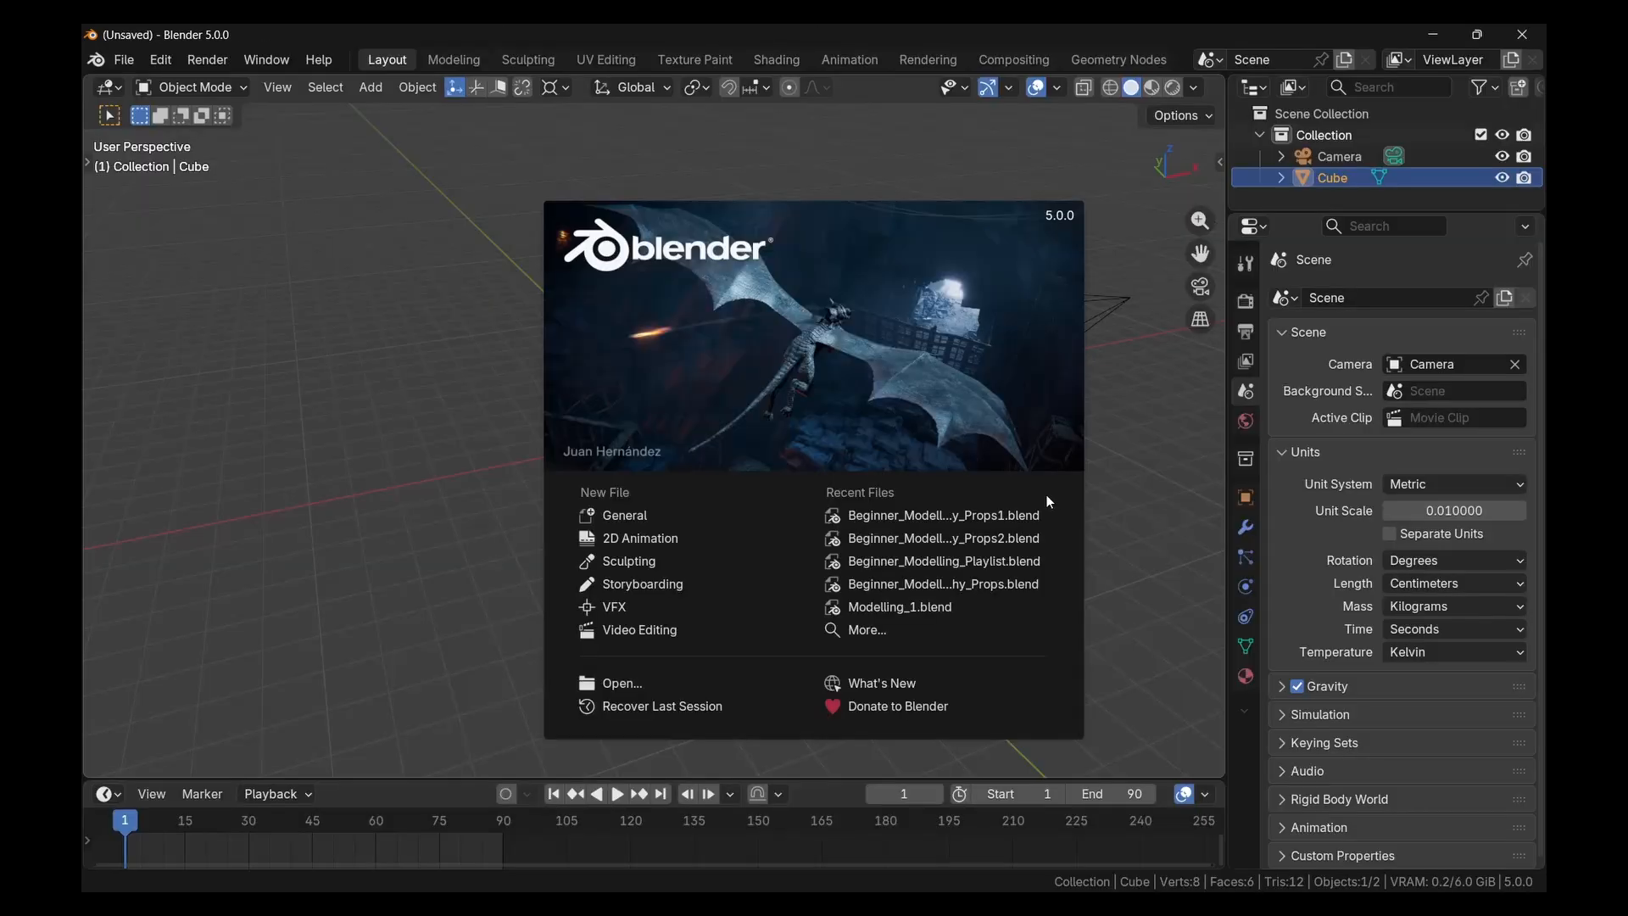
In the new Blender file, replace the timeline with an enlarged Asset Browser showing the Props library
{"action": "left_click", "coordinate": [1131, 394]}
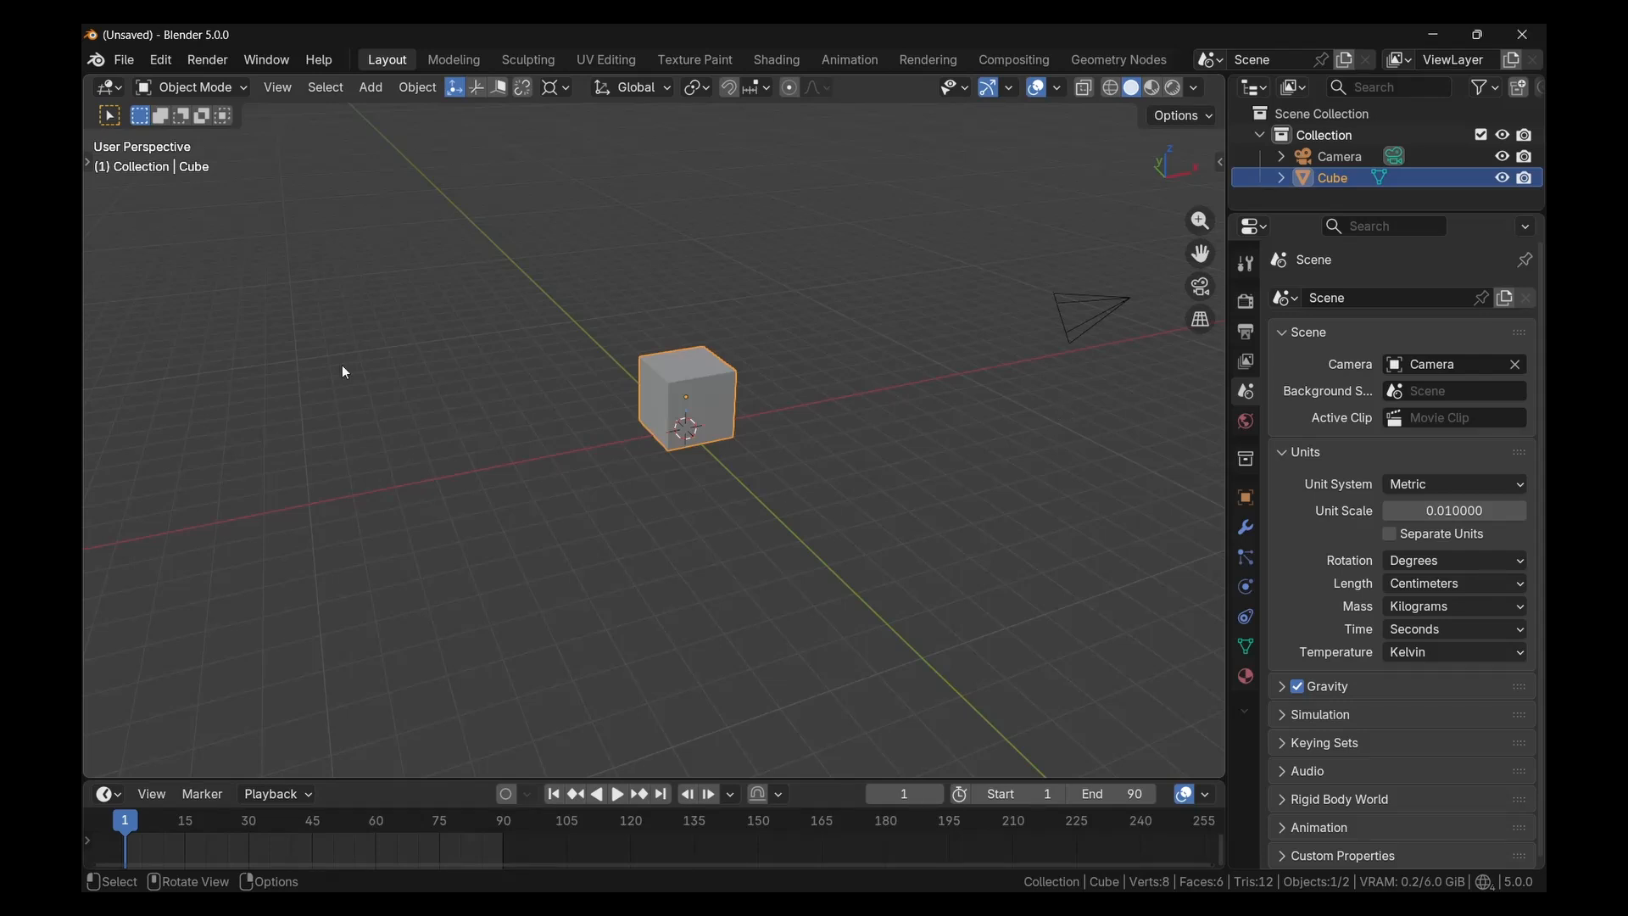
{"action": "left_click_drag", "start_coordinate": [387, 776], "coordinate": [370, 496]}
{"action": "left_click", "coordinate": [110, 516]}
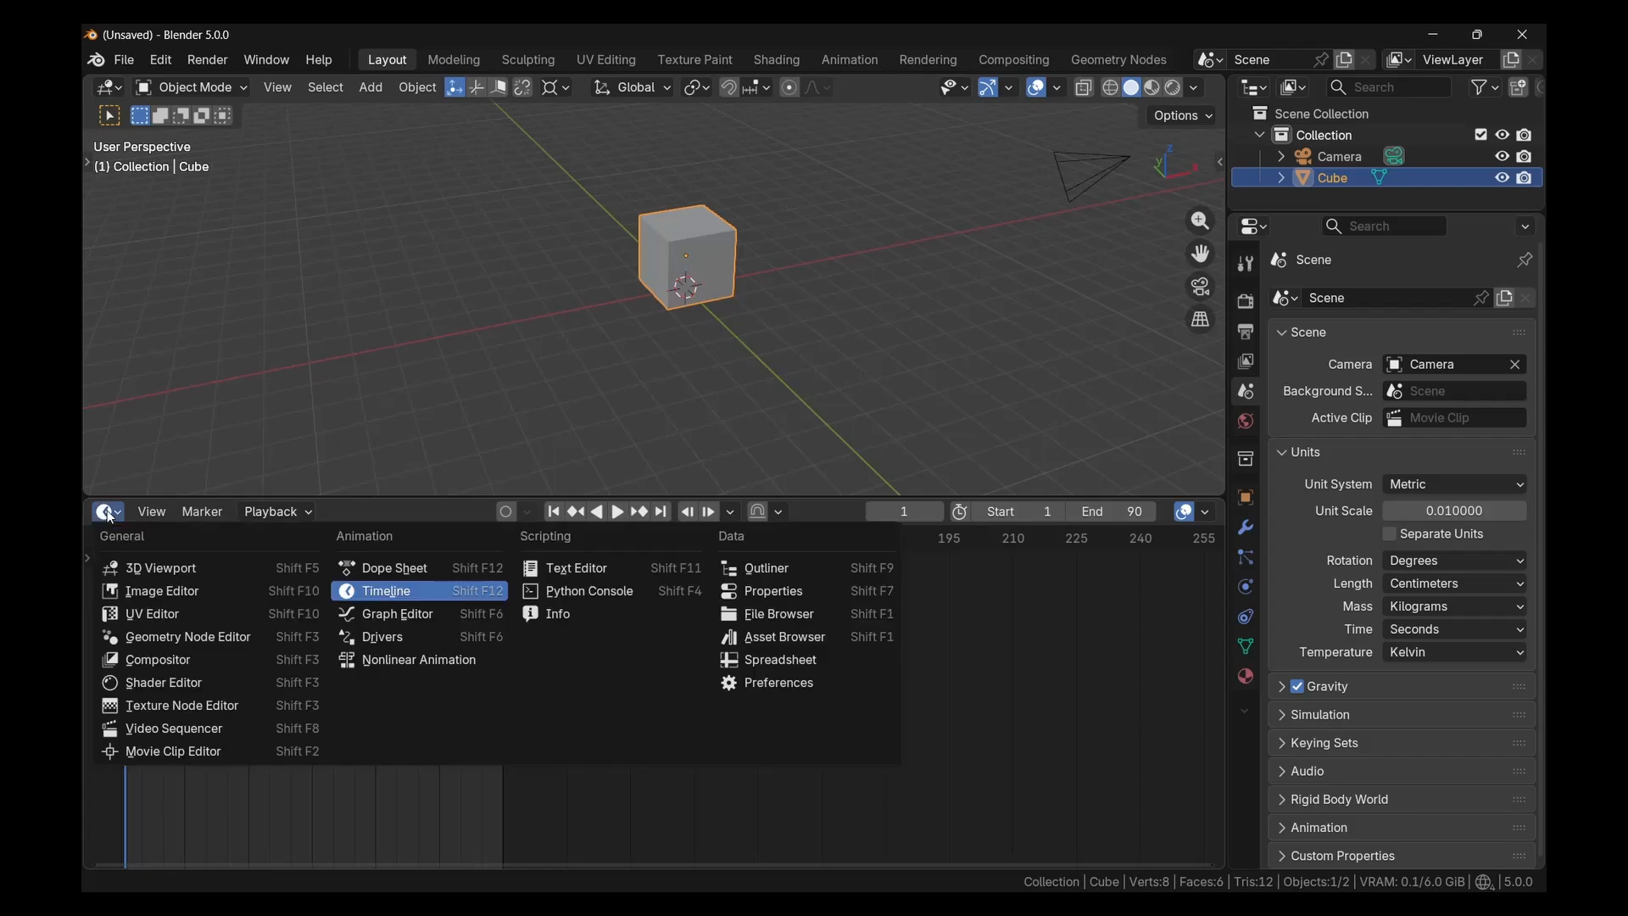
{"action": "left_click", "coordinate": [754, 643]}
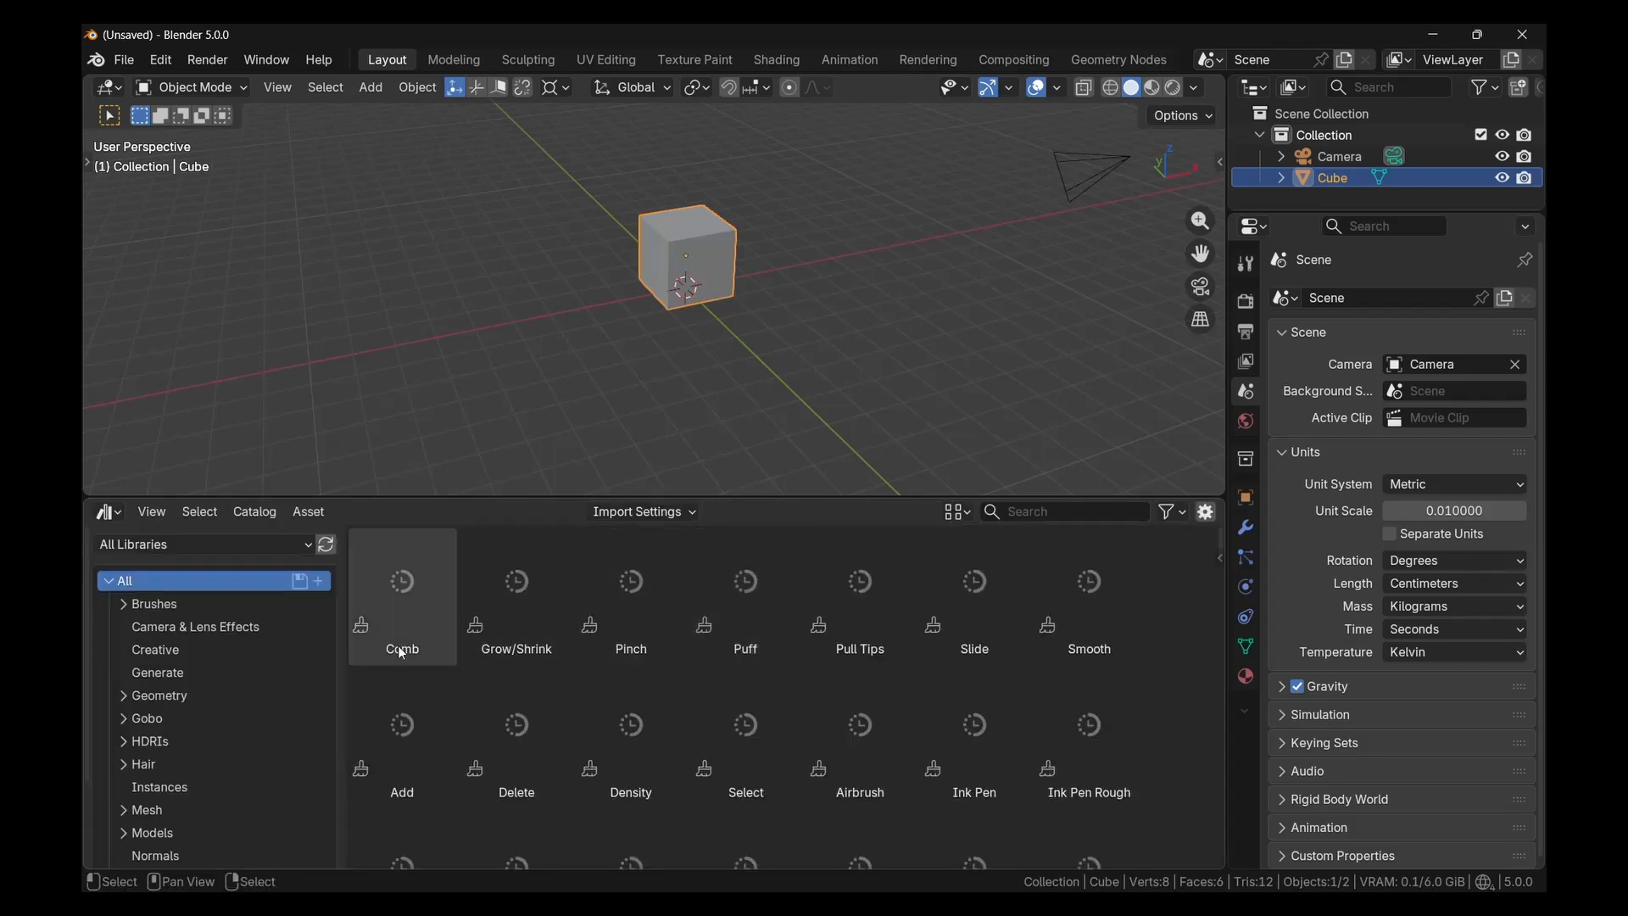
{"action": "left_click", "coordinate": [200, 547]}
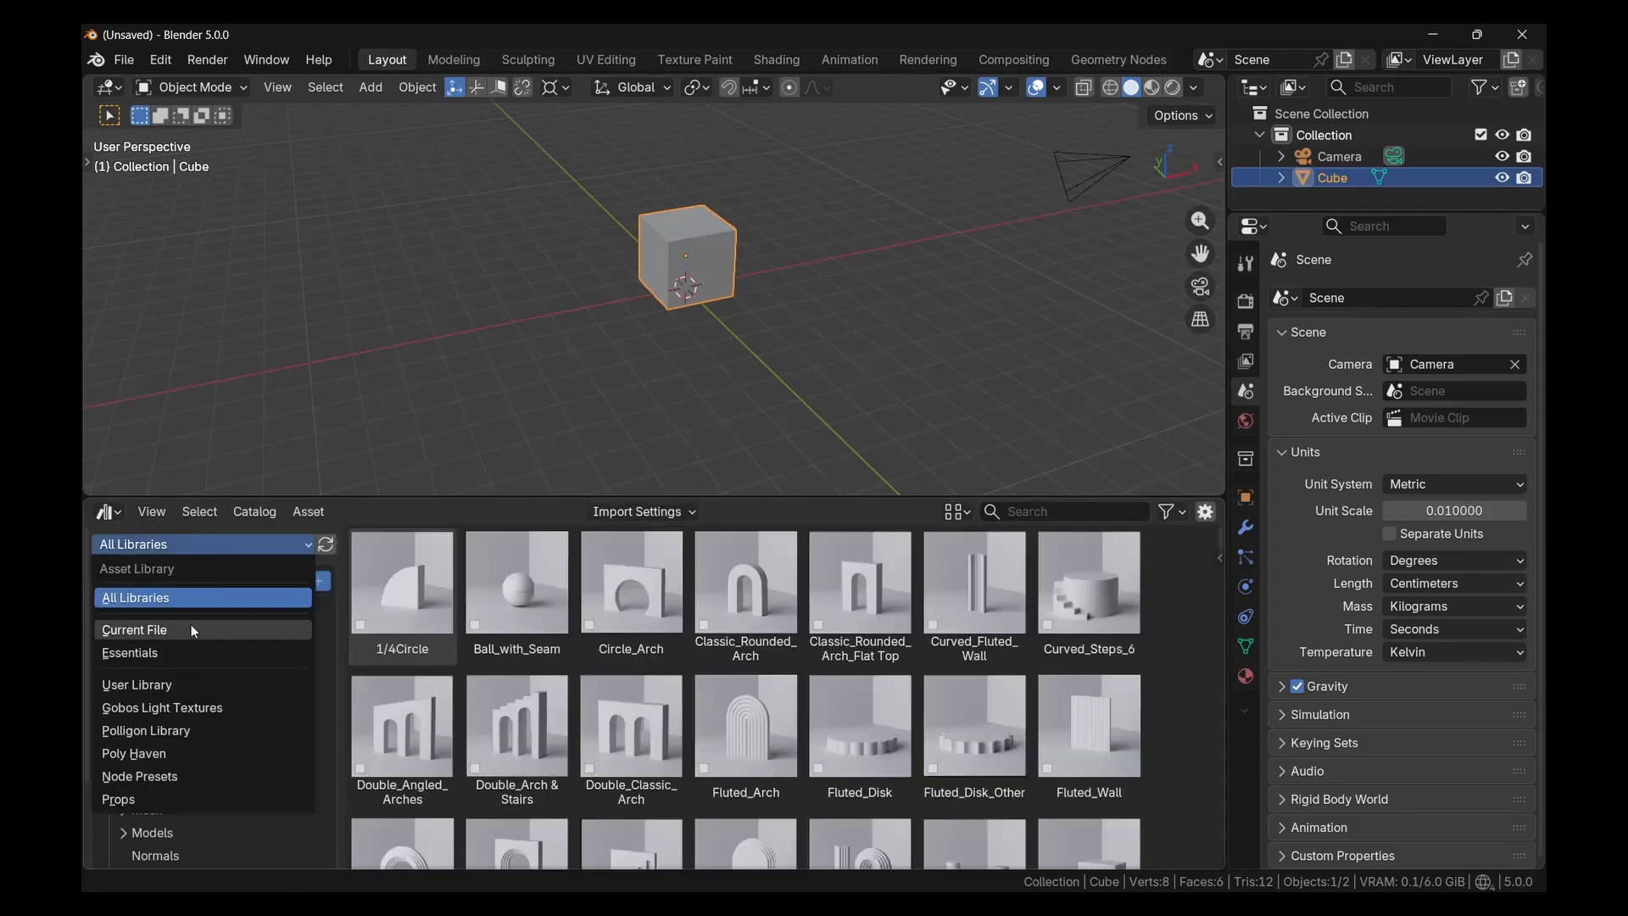
{"action": "left_click", "coordinate": [150, 800]}
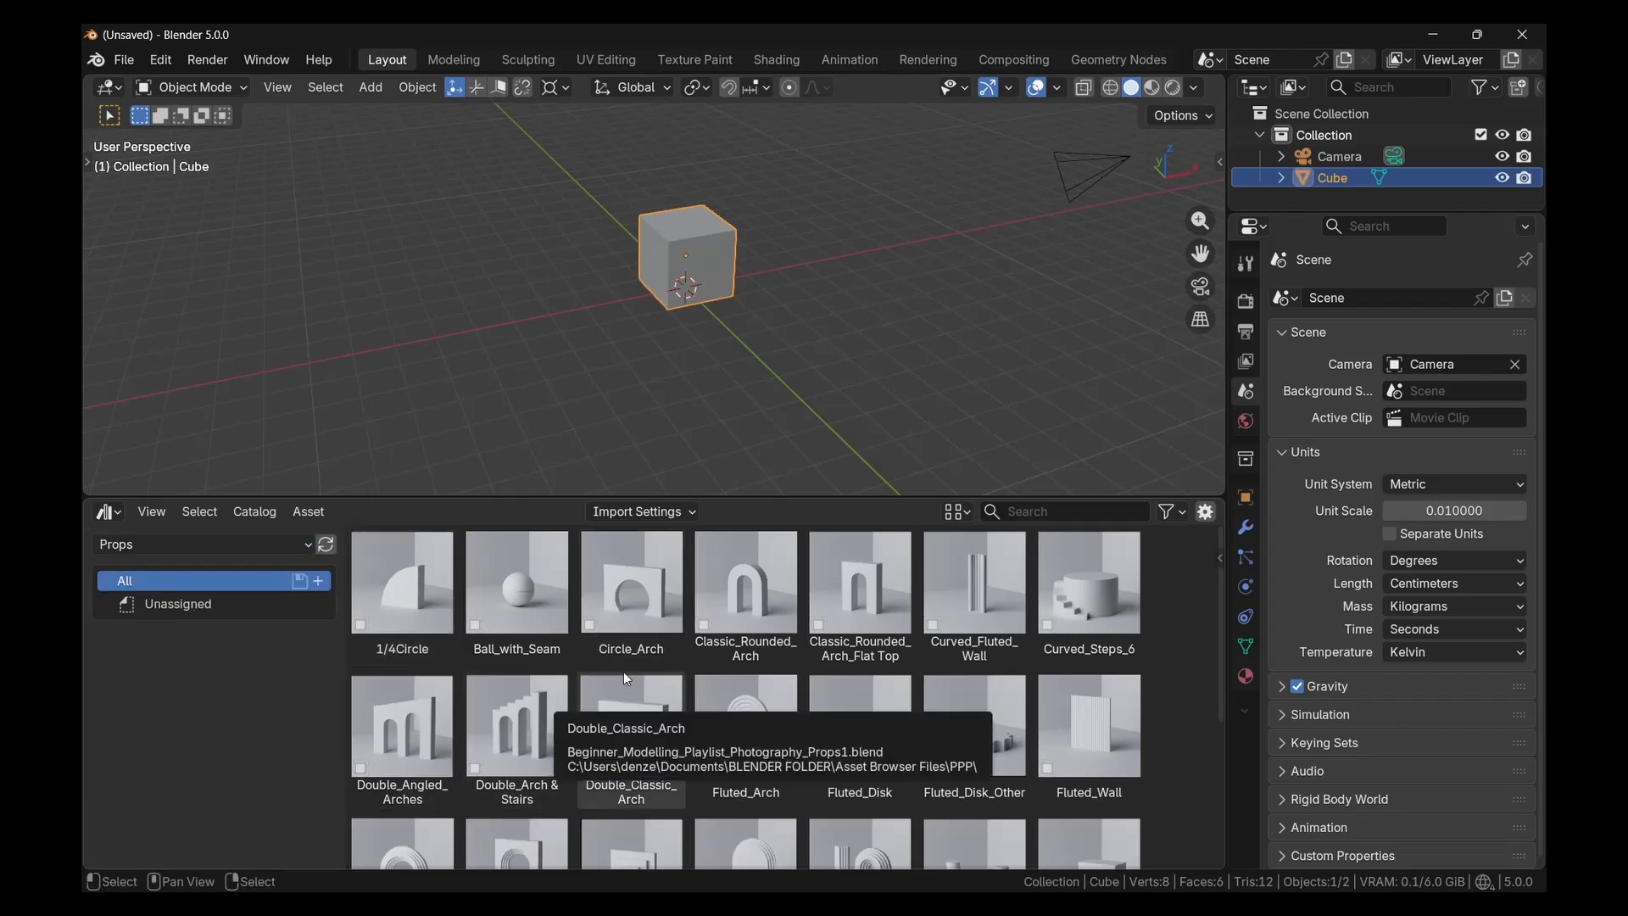
{"action": "left_click_drag", "start_coordinate": [712, 497], "coordinate": [703, 556]}
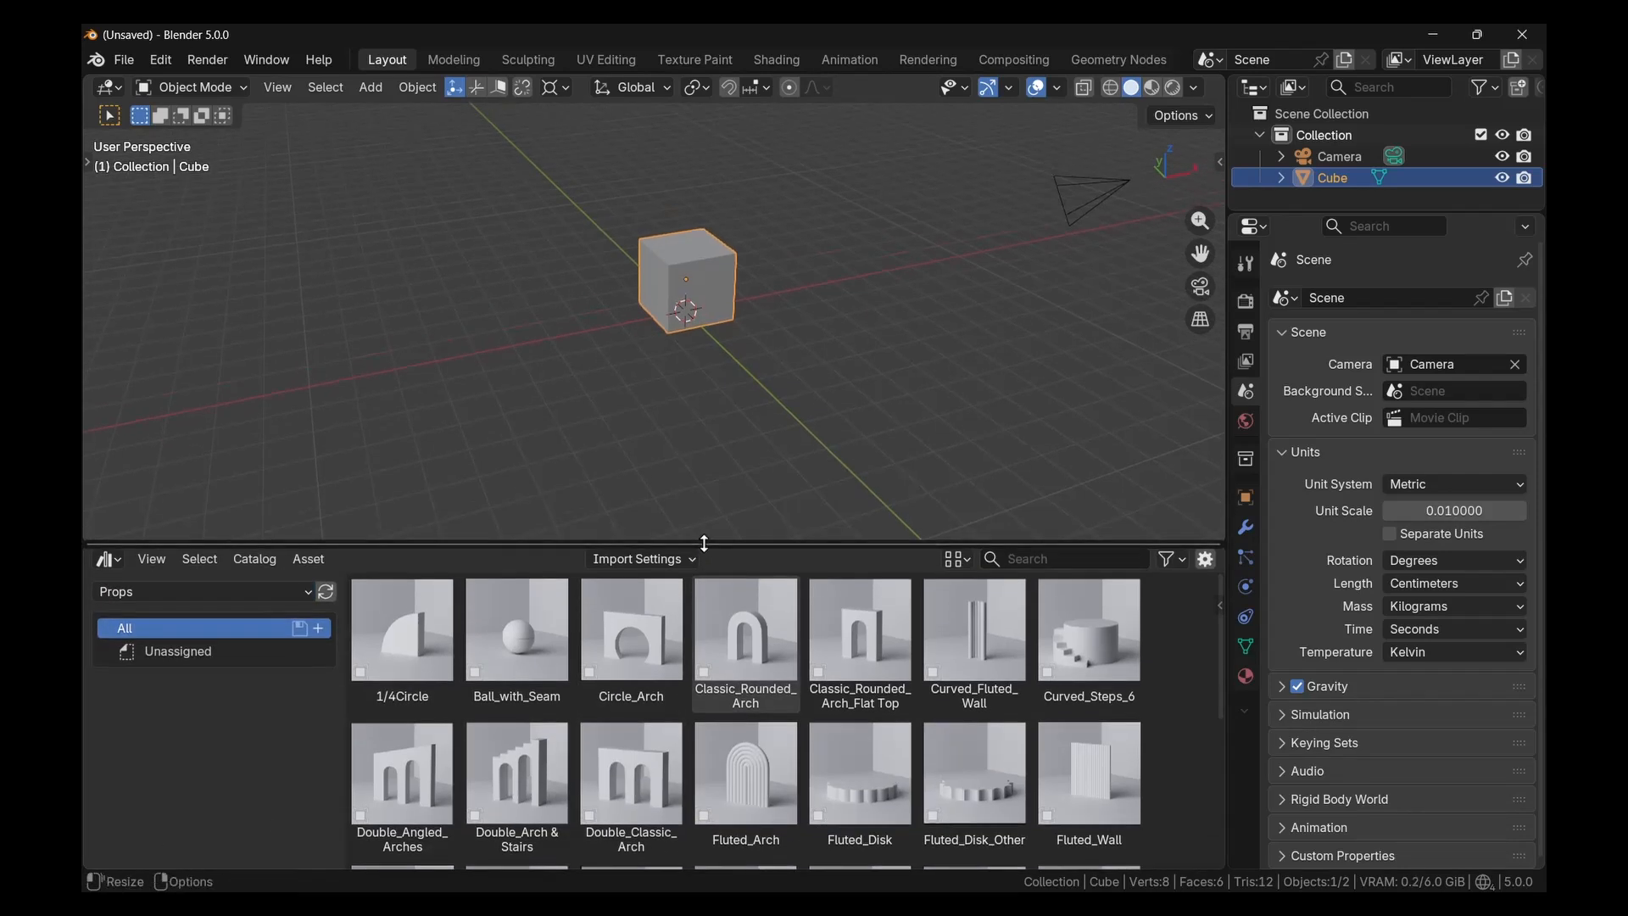
Delete the default cube from the scene
{"action": "key", "text": "x"}
{"action": "left_click", "coordinate": [726, 276]}
{"action": "key", "text": "x"}
{"action": "left_click", "coordinate": [676, 280]}
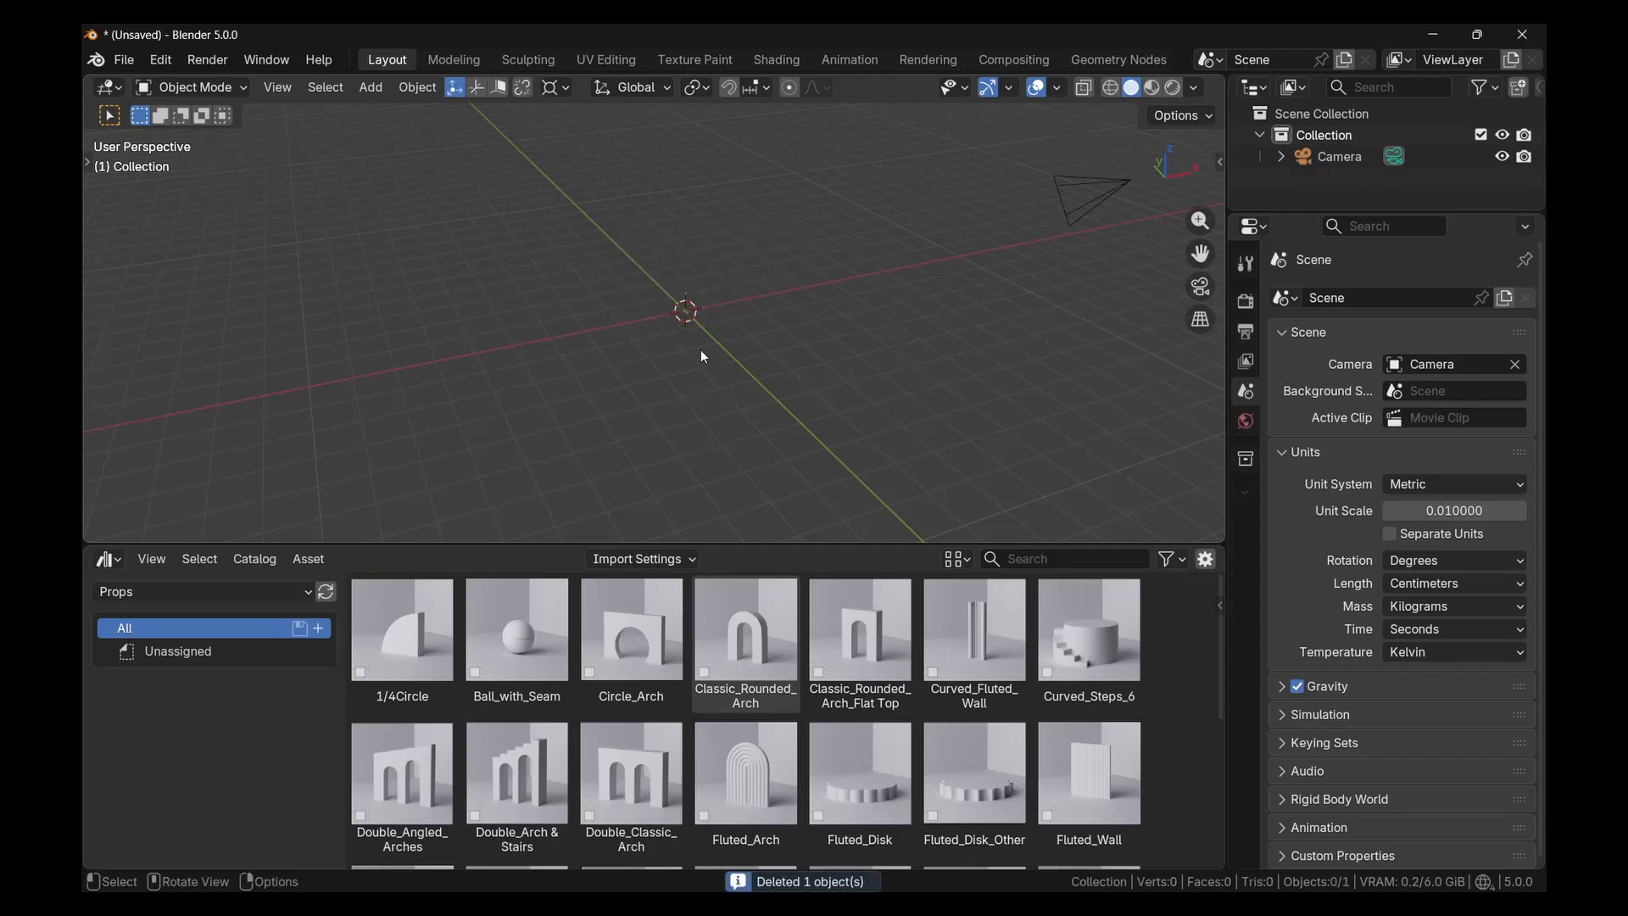
Try placing the Classic_Rounded_Arch and Classic_Rounded_Arch_Flat Top assets in the scene, and undo both placements
{"action": "left_click_drag", "start_coordinate": [735, 661], "coordinate": [696, 391]}
{"action": "middle_click_drag", "start_coordinate": [695, 392], "coordinate": [629, 381]}
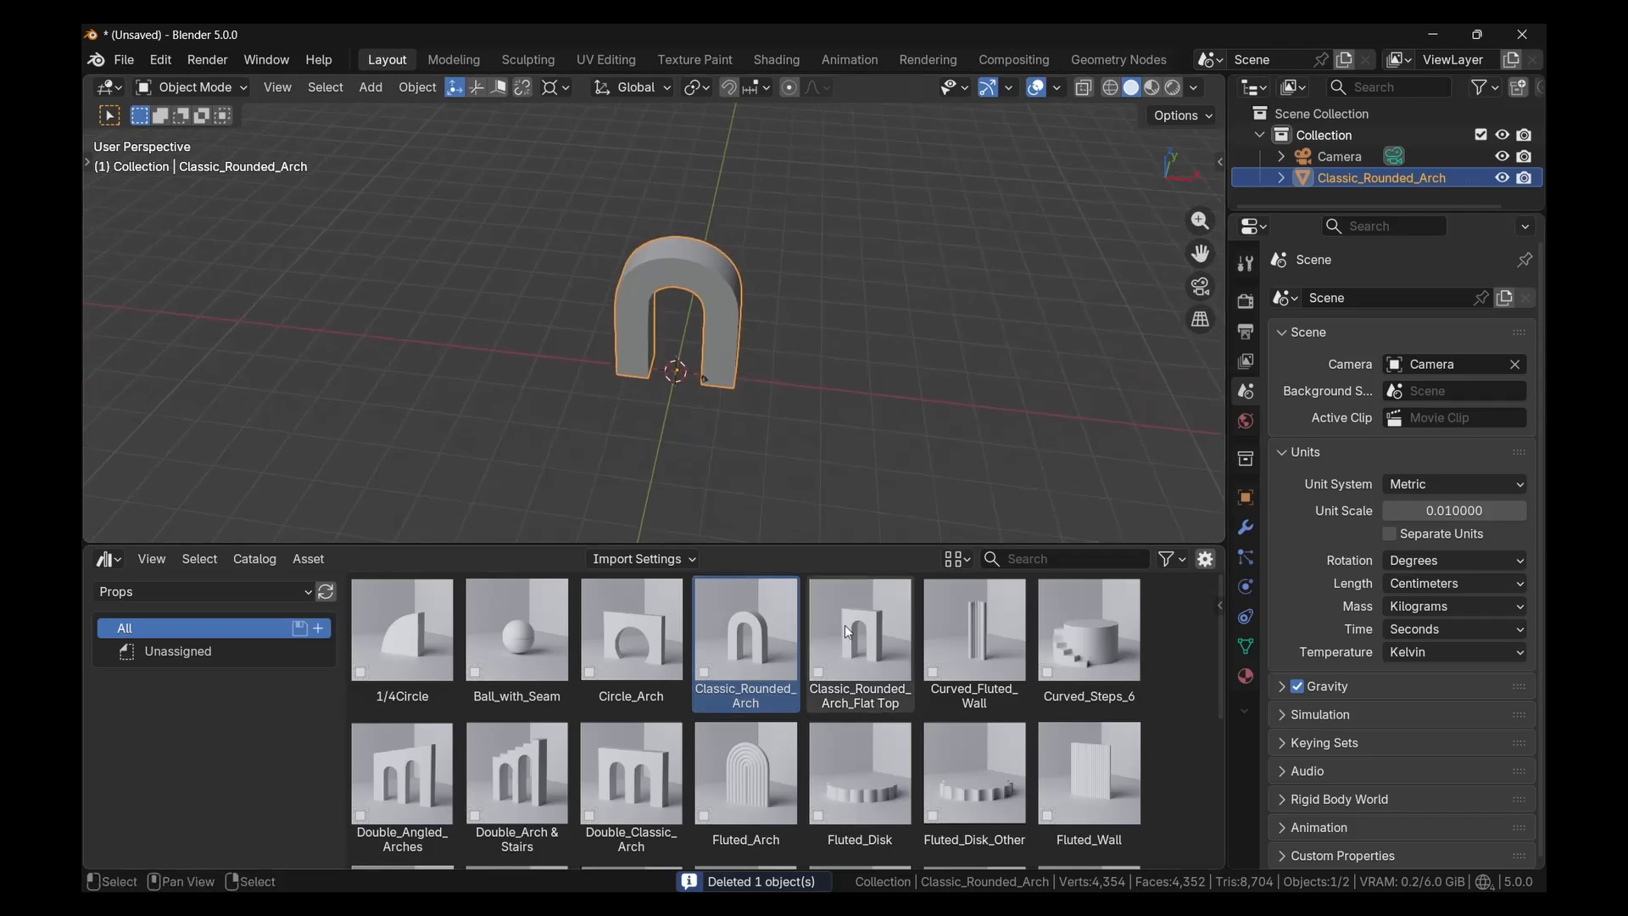
{"action": "left_click_drag", "start_coordinate": [845, 624], "coordinate": [848, 364]}
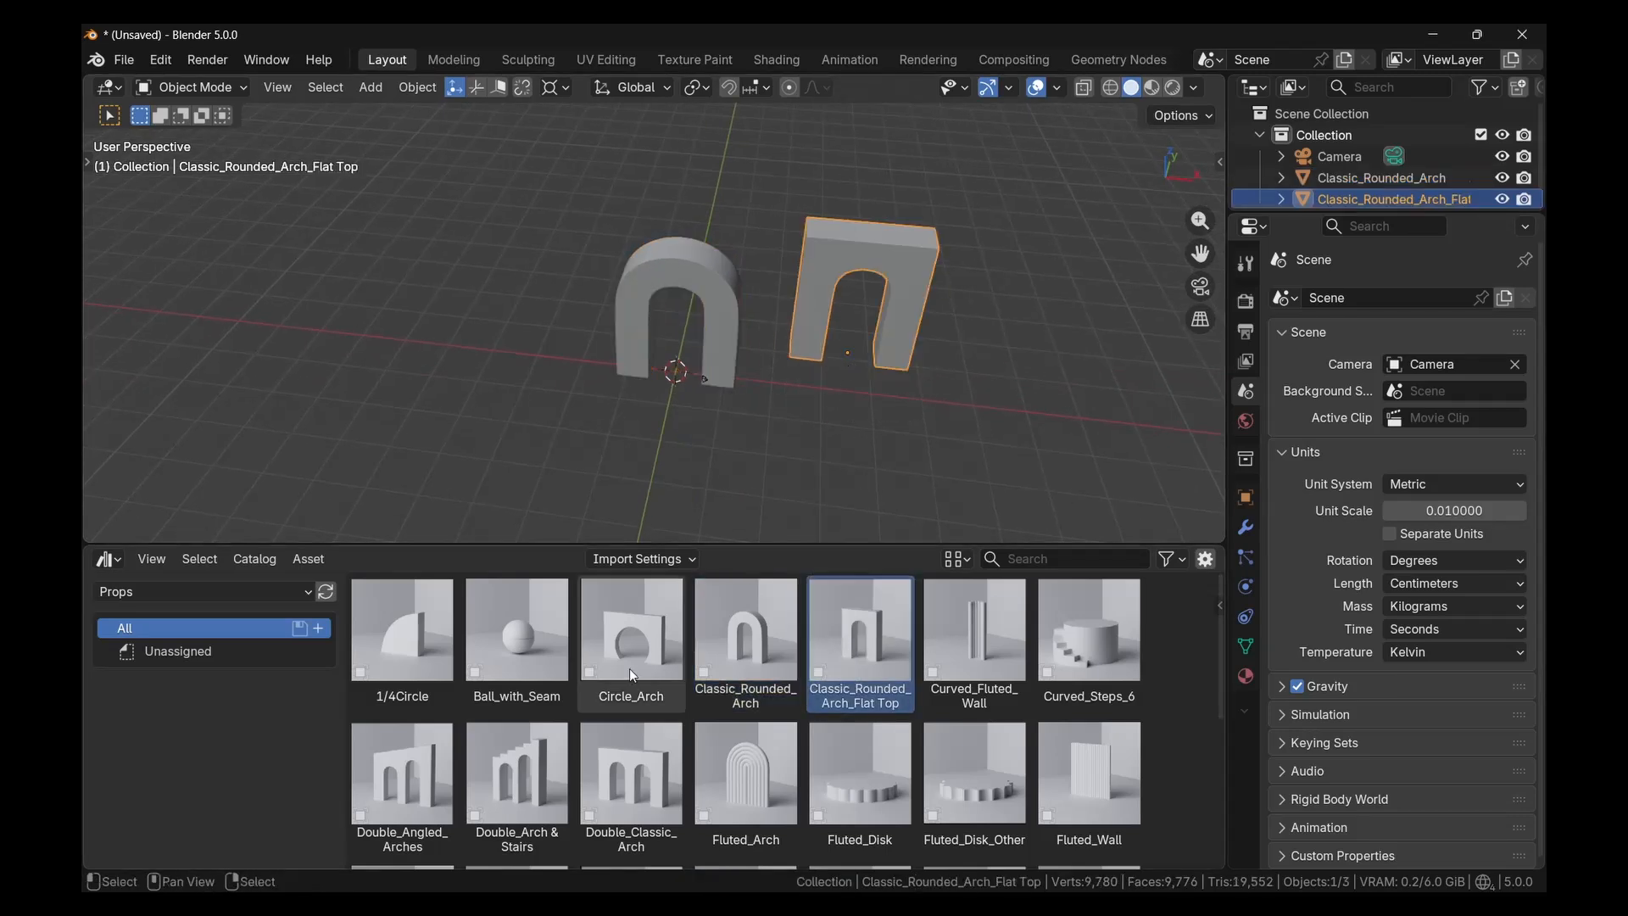
{"action": "key", "text": "ctrl+z"}
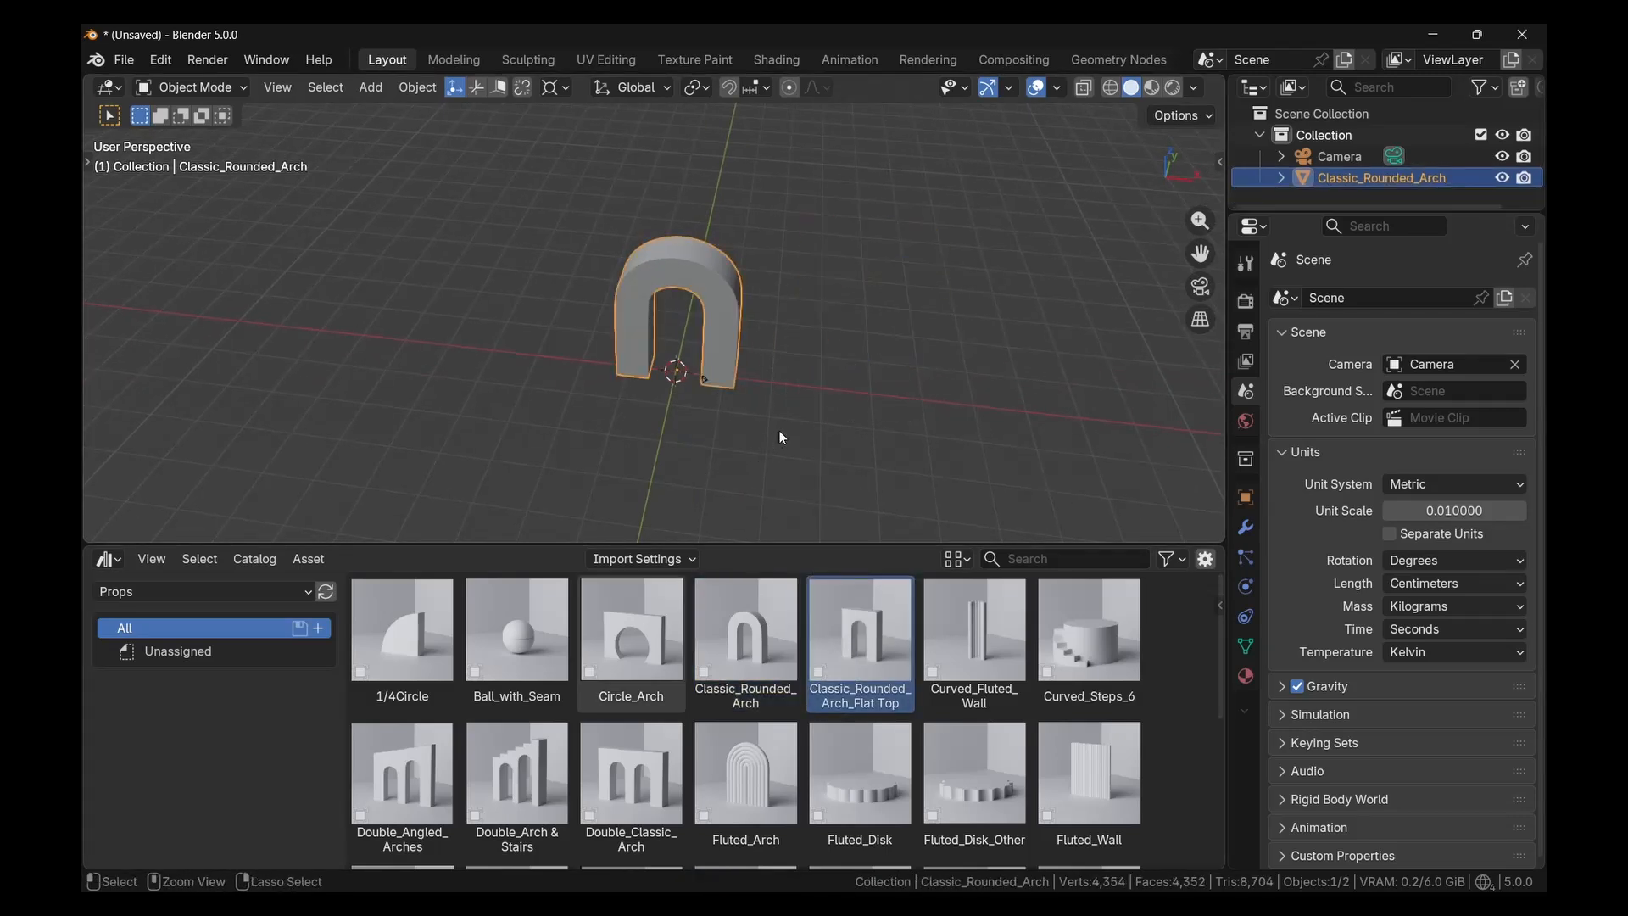
{"action": "key", "text": "ctrl+z"}
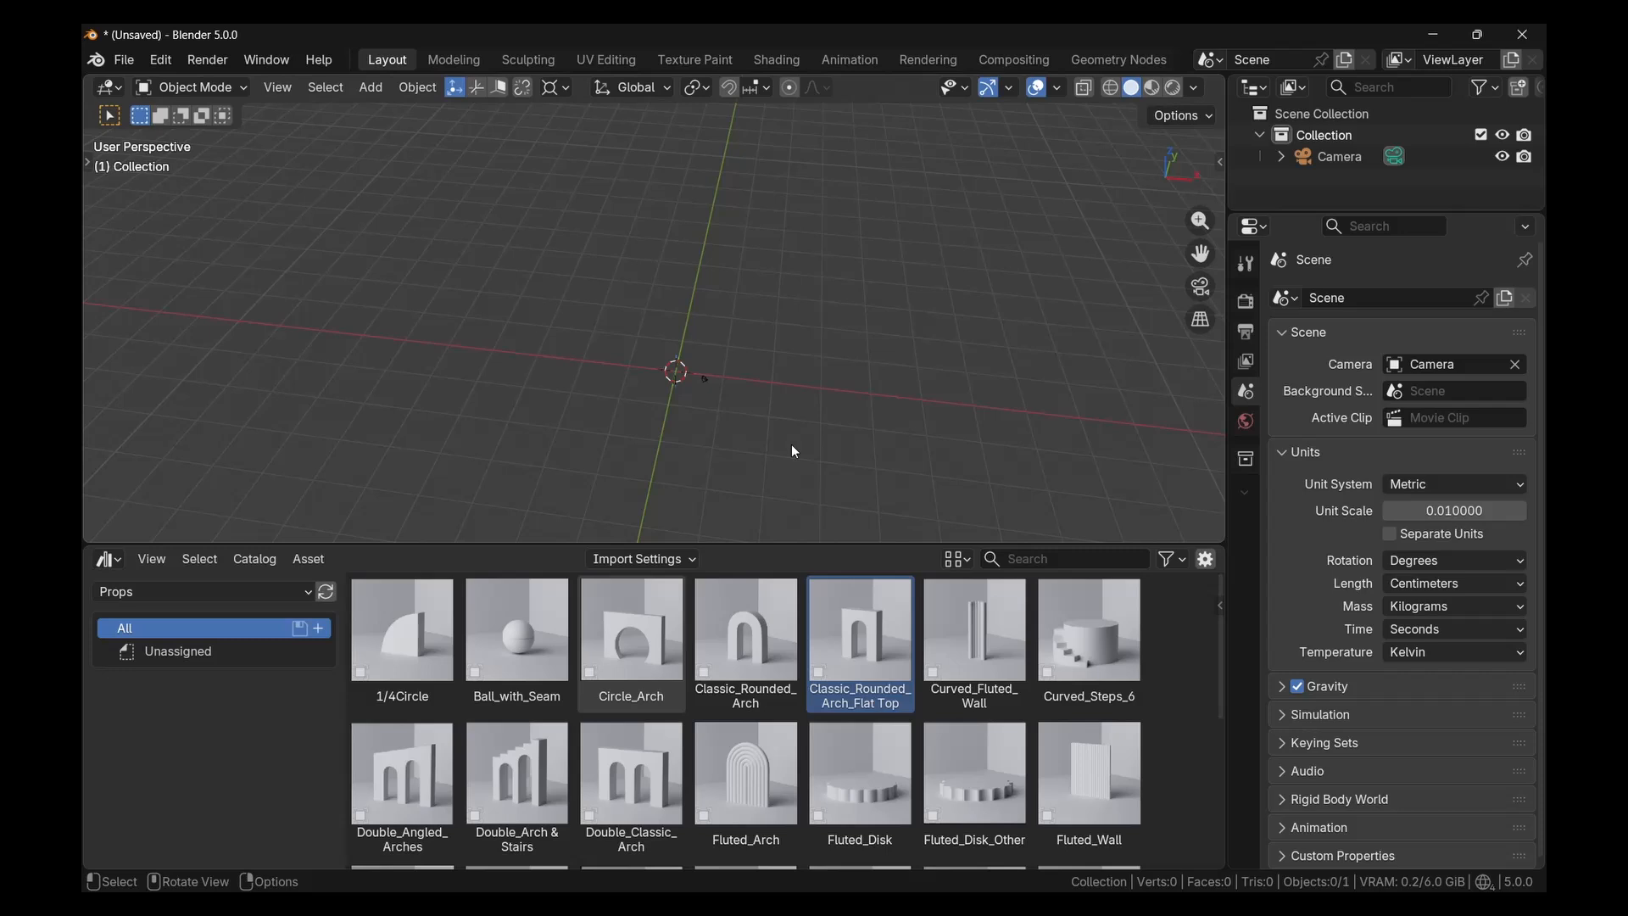
Split off a narrow Image Editor beside the 3D viewport and open Test_Edited.jpg in it as a reference
{"action": "left_click_drag", "start_coordinate": [87, 77], "coordinate": [481, 120]}
{"action": "left_click", "coordinate": [111, 88]}
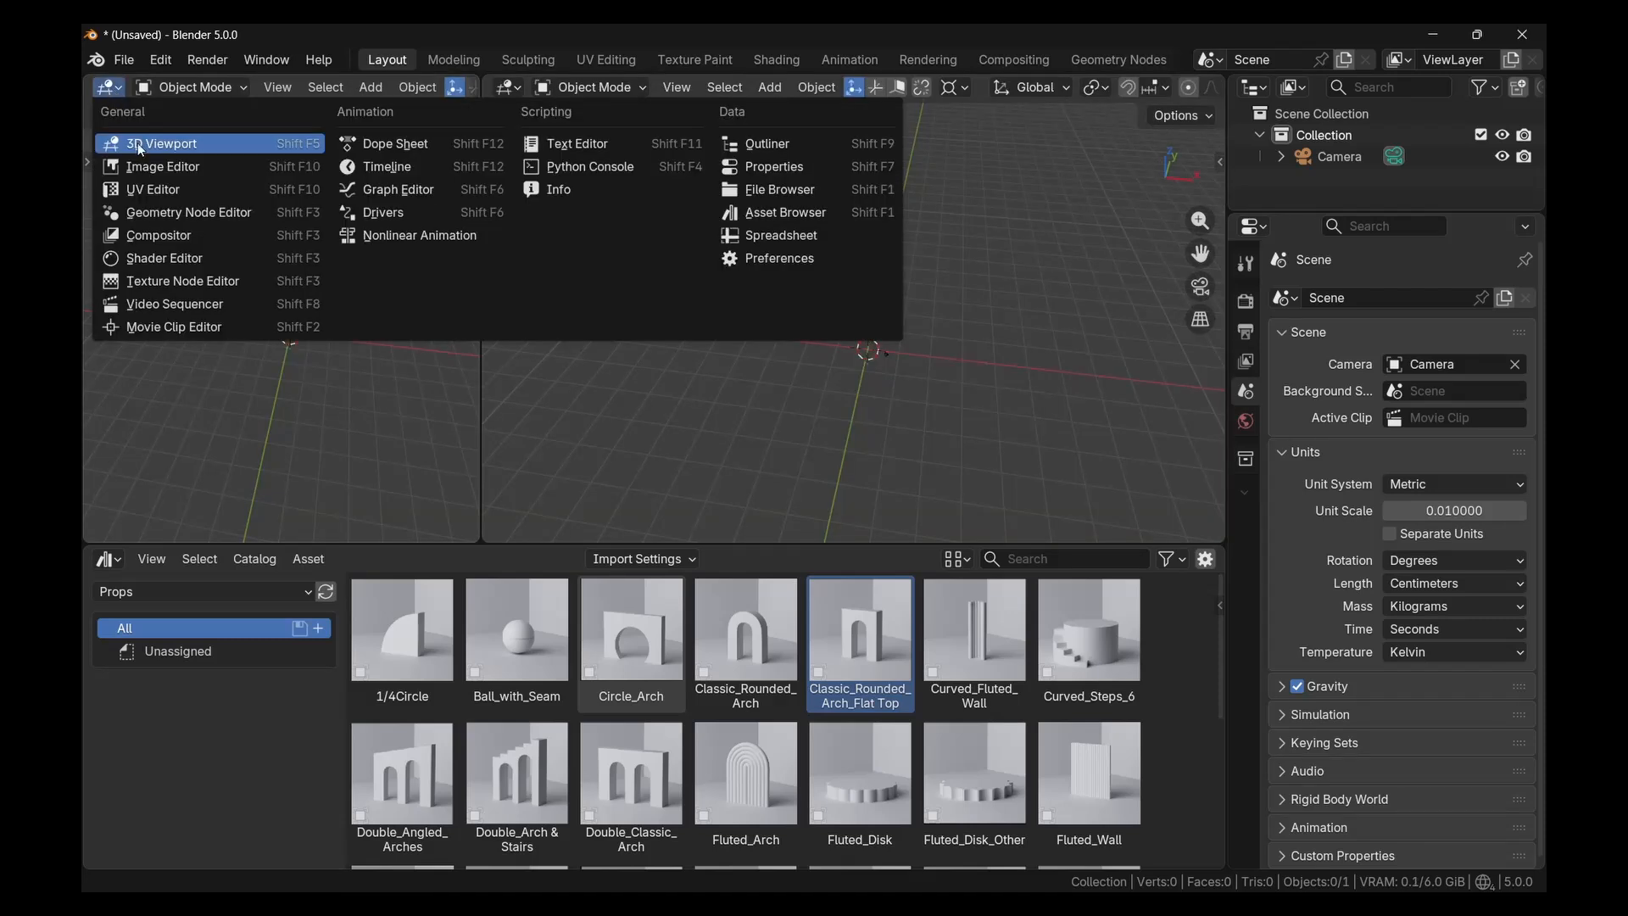
{"action": "left_click", "coordinate": [145, 166]}
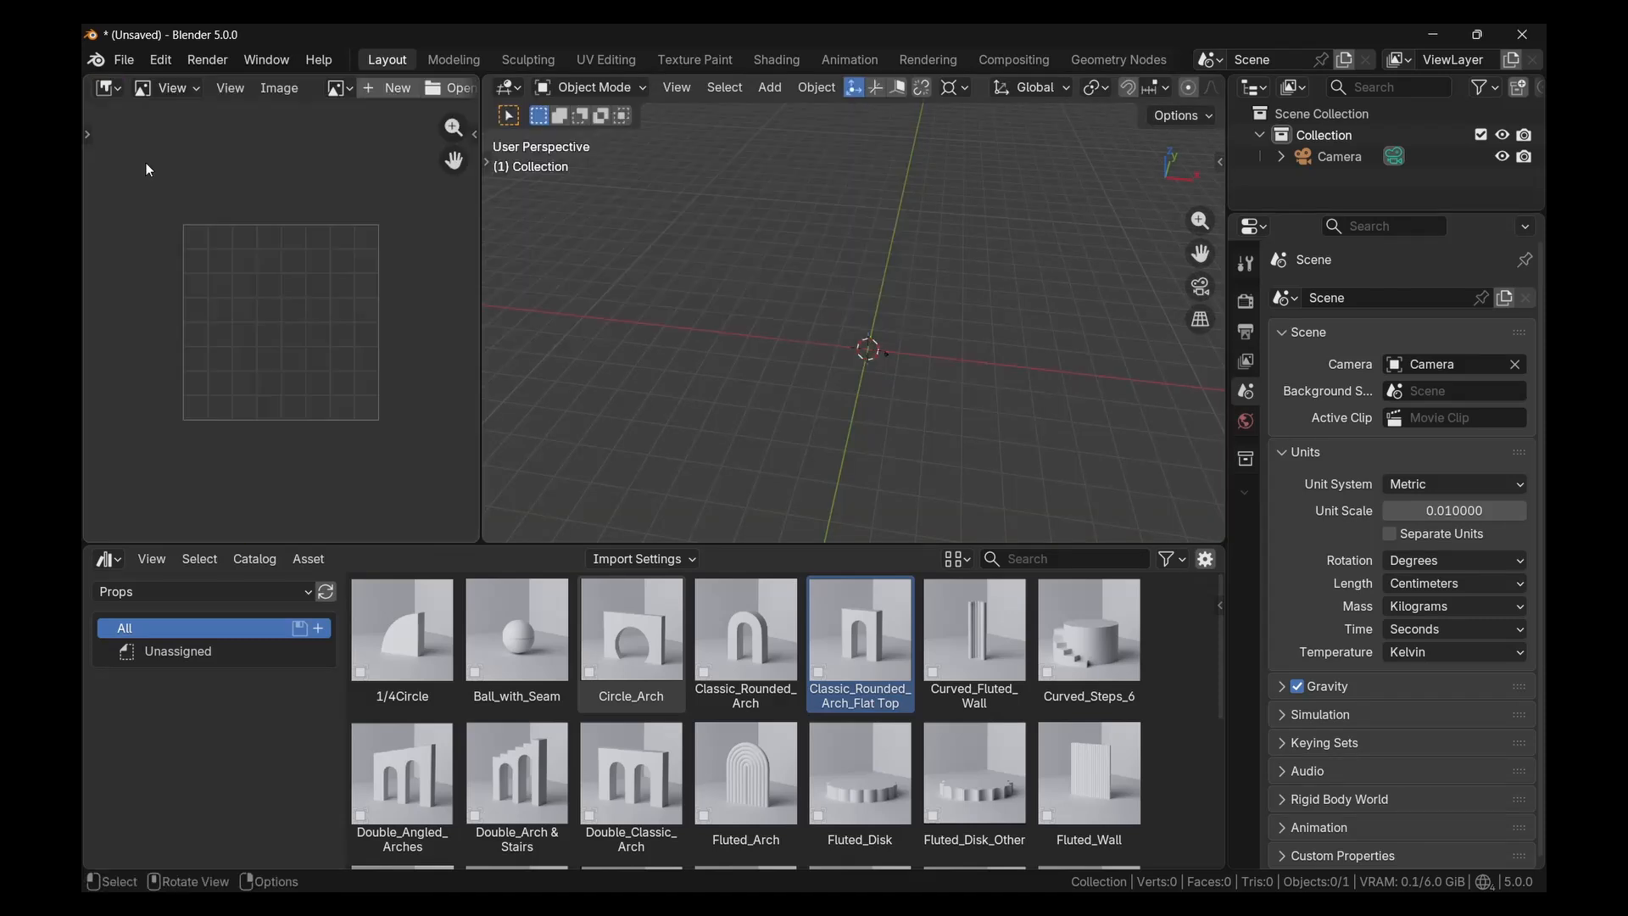
{"action": "left_click", "coordinate": [431, 91]}
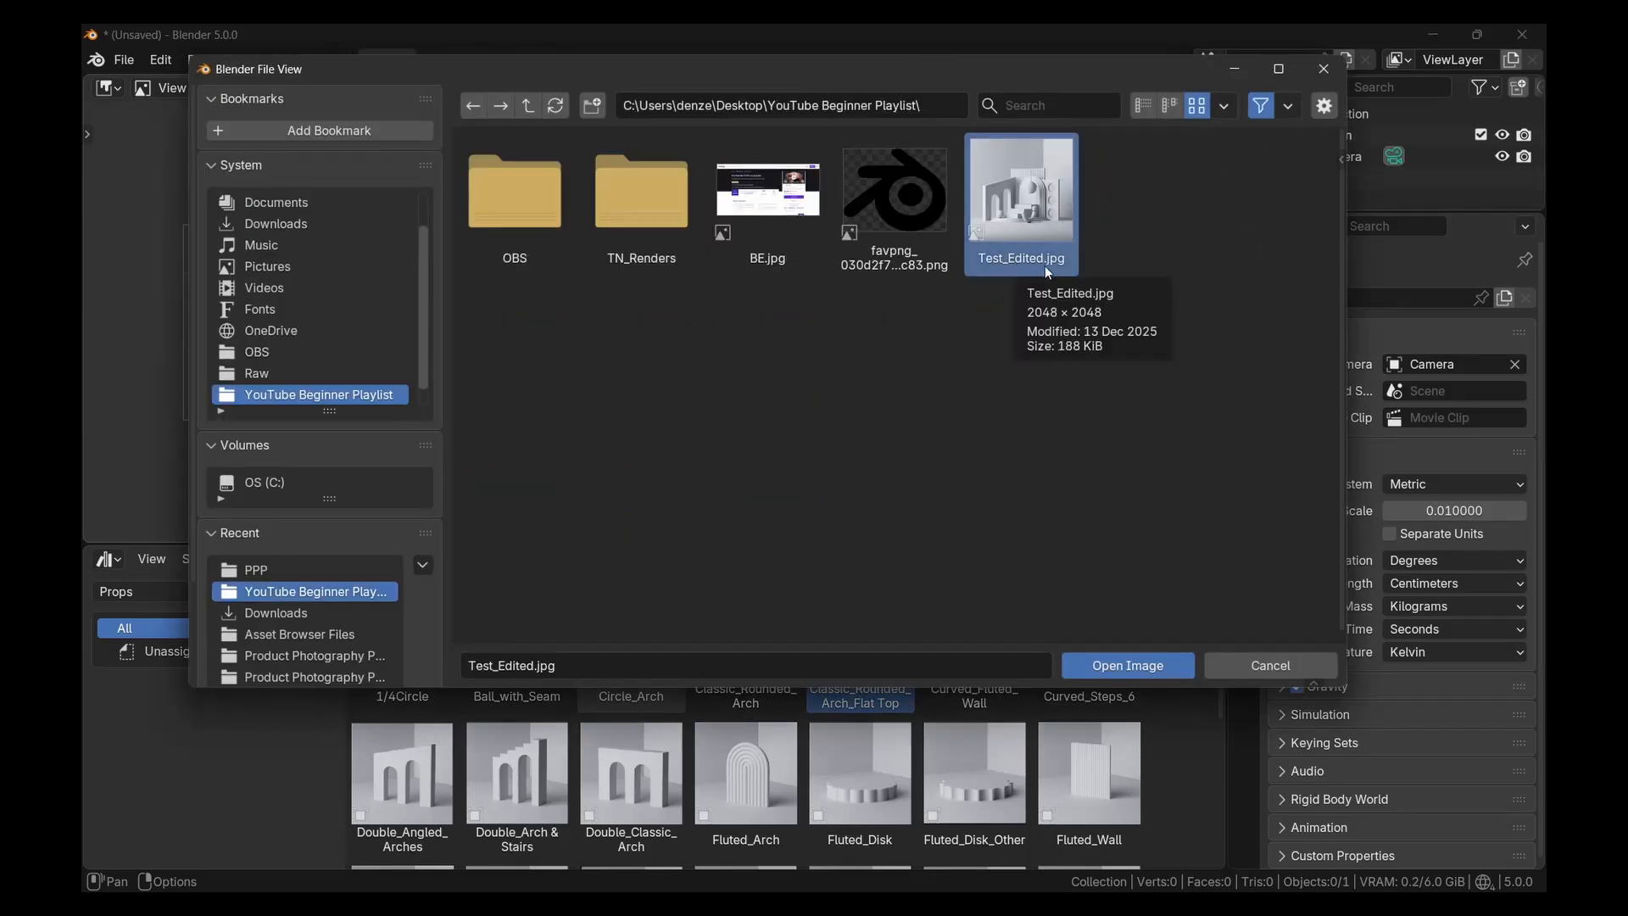
{"action": "left_click", "coordinate": [1141, 674]}
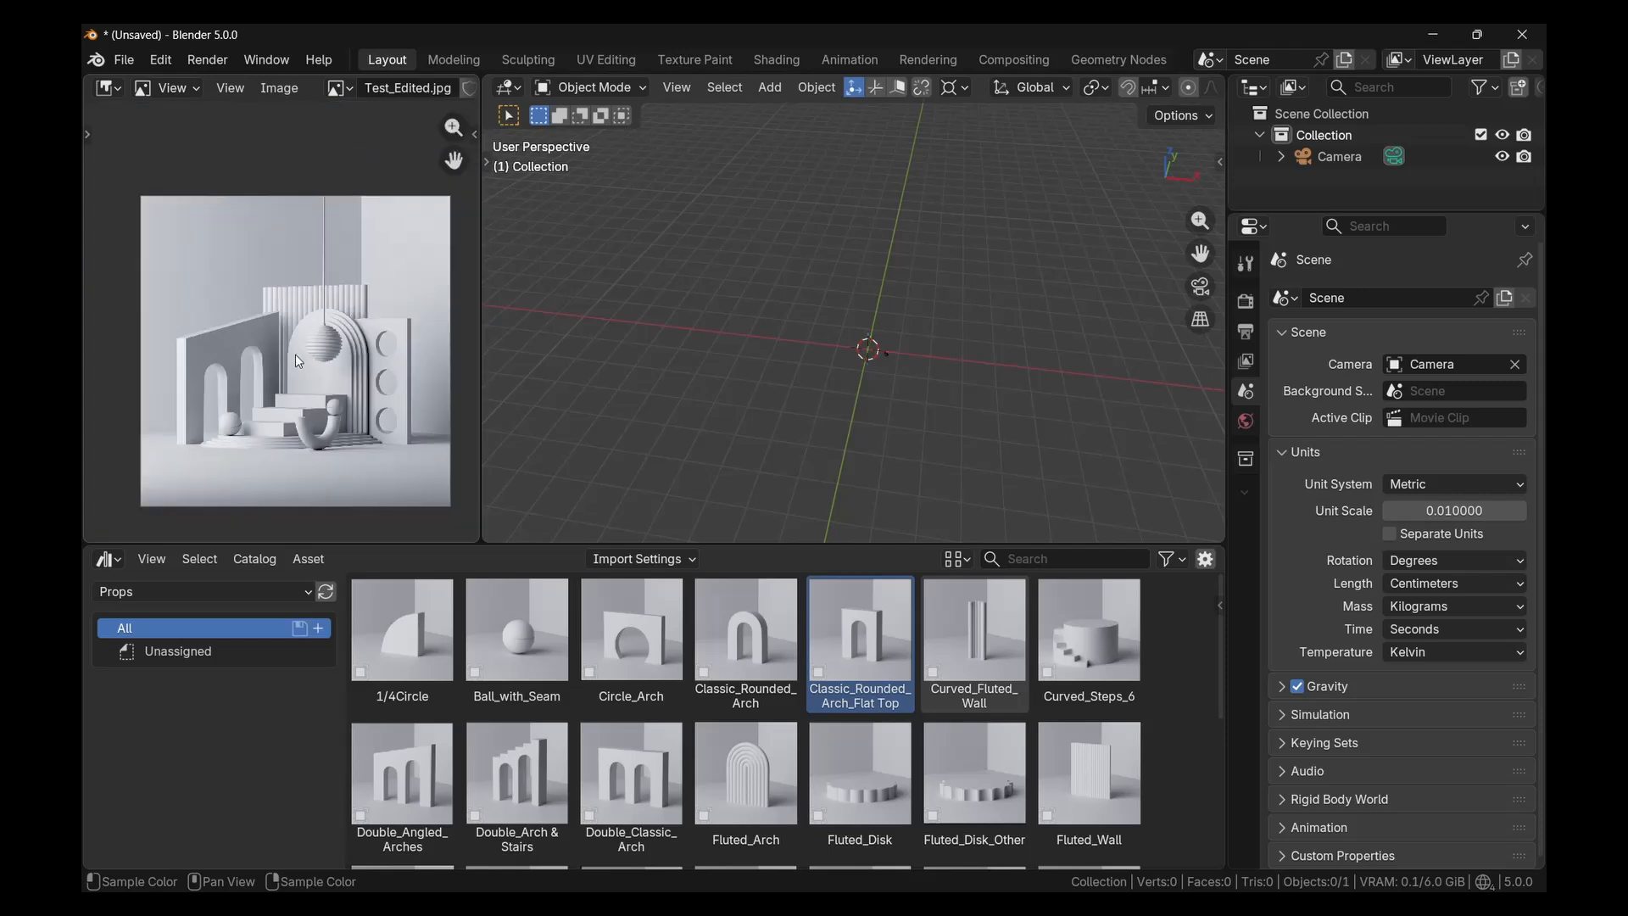
{"action": "middle_click_drag", "start_coordinate": [312, 338], "coordinate": [303, 304]}
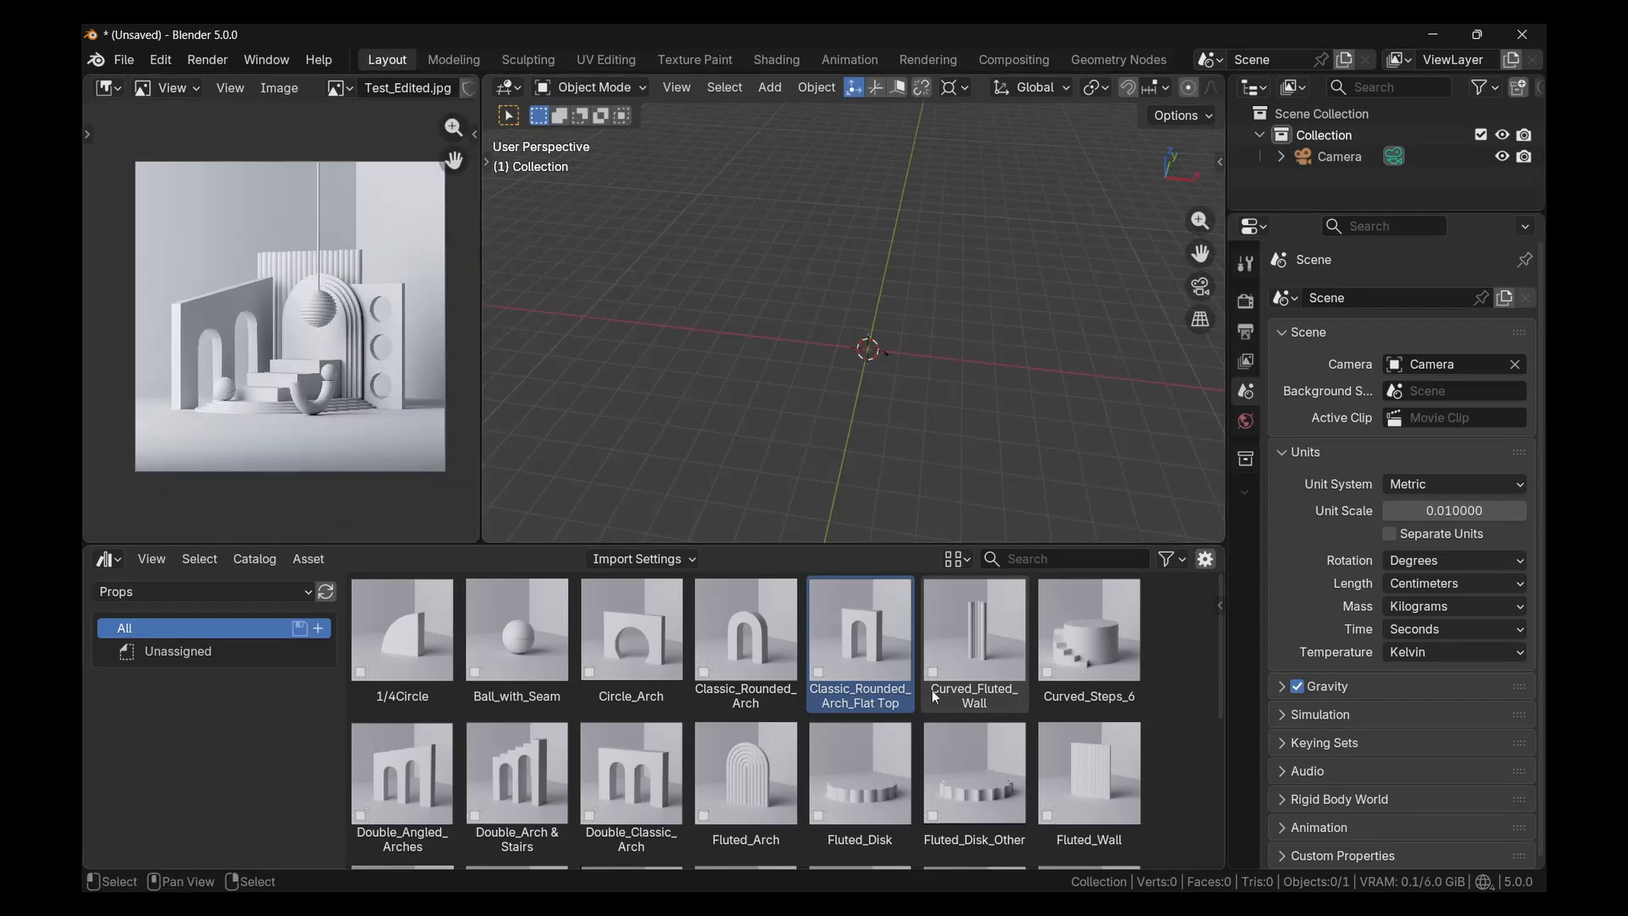
Place the Triple_Offest_Circles asset from the Props library into the scene near the origin
{"action": "scroll", "coordinate": [672, 731], "scroll_direction": "down", "scroll_amount": 3}
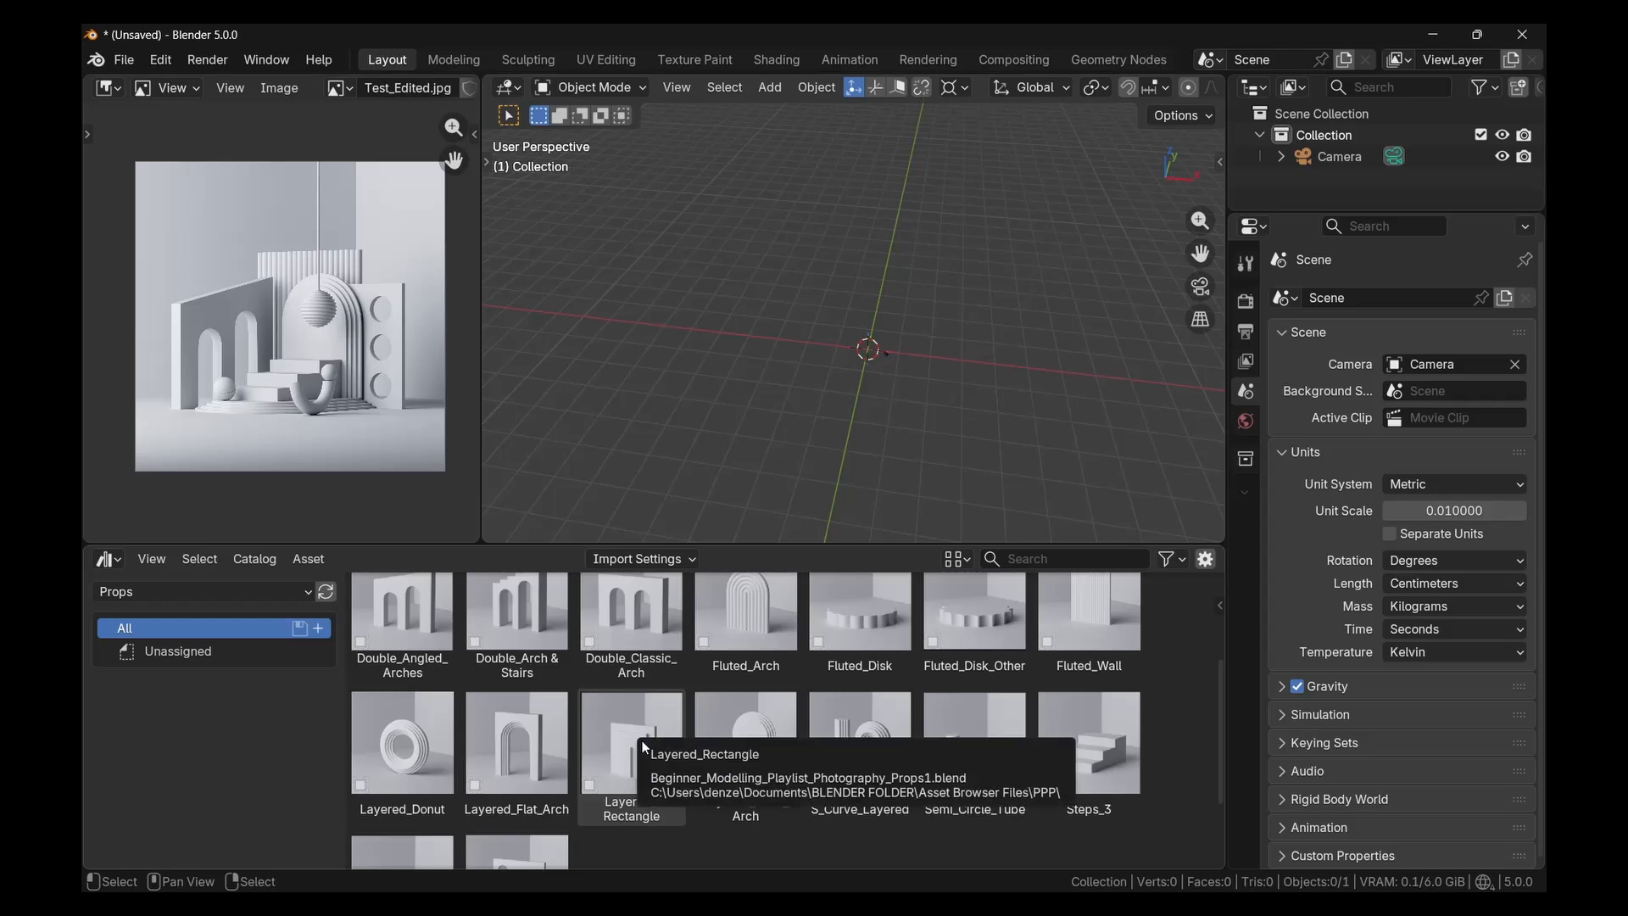
{"action": "scroll", "coordinate": [645, 738], "scroll_direction": "down", "scroll_amount": 2}
{"action": "left_click_drag", "start_coordinate": [522, 797], "coordinate": [871, 326]}
{"action": "middle_click_drag", "start_coordinate": [848, 318], "coordinate": [904, 350]}
Snap the Triple_Offest_Circles panel to the 3D cursor at the world origin
{"action": "key", "text": "KP_1"}
{"action": "scroll", "coordinate": [861, 365], "scroll_direction": "up", "scroll_amount": 3}
{"action": "key", "text": "g"}
{"action": "right_click", "coordinate": [886, 317]}
{"action": "key", "text": "shift+s"}
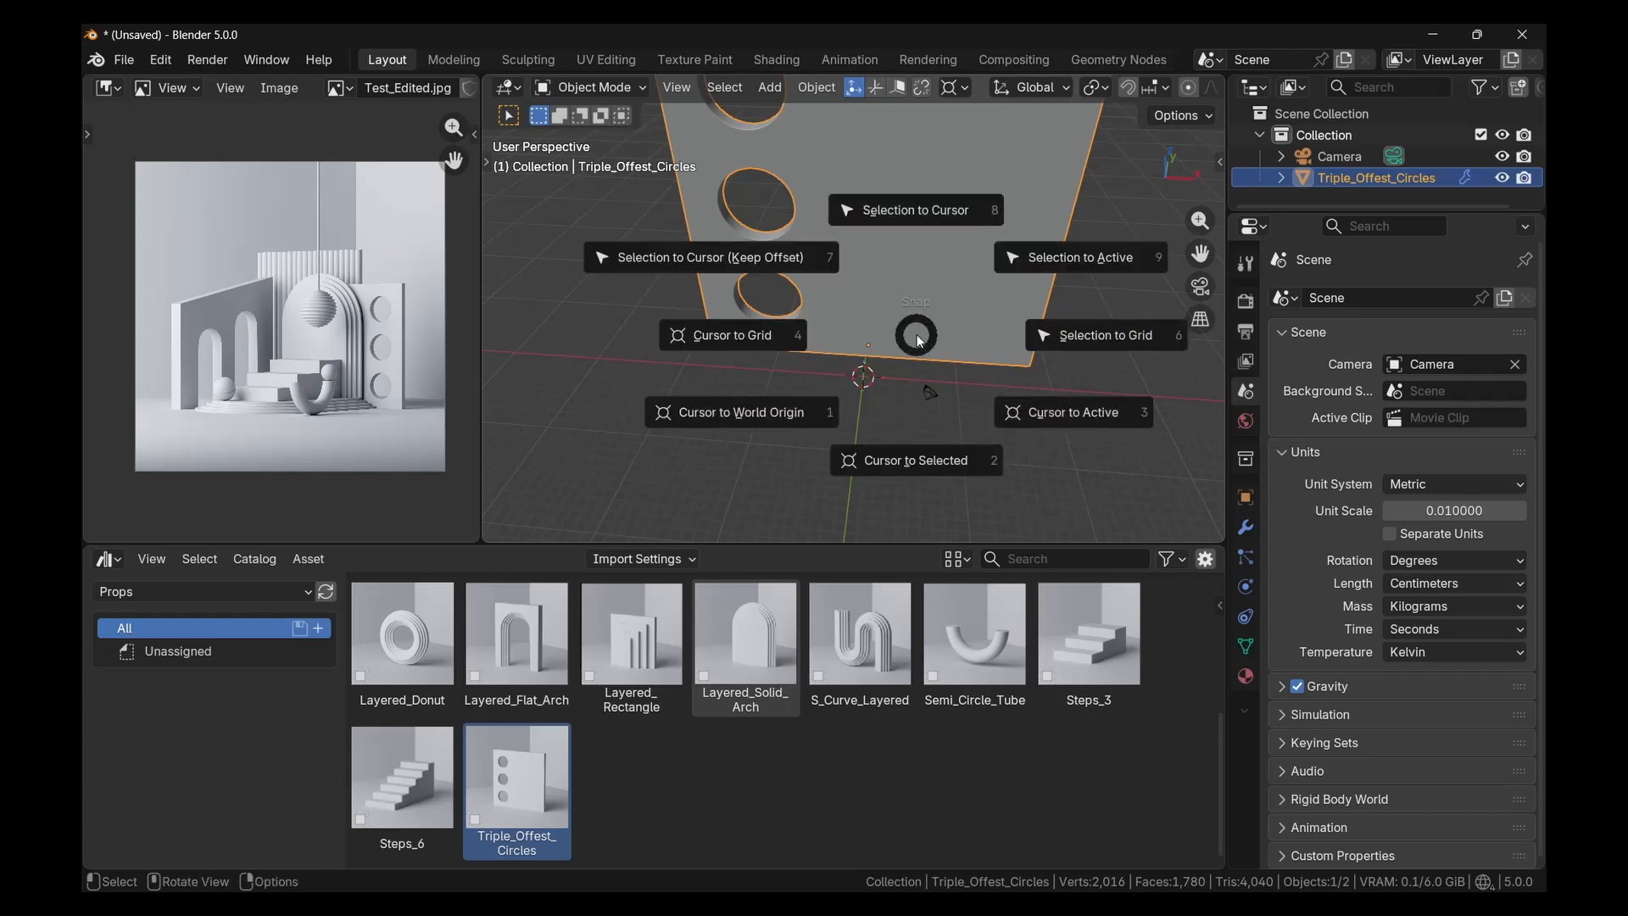
{"action": "left_click", "coordinate": [930, 212]}
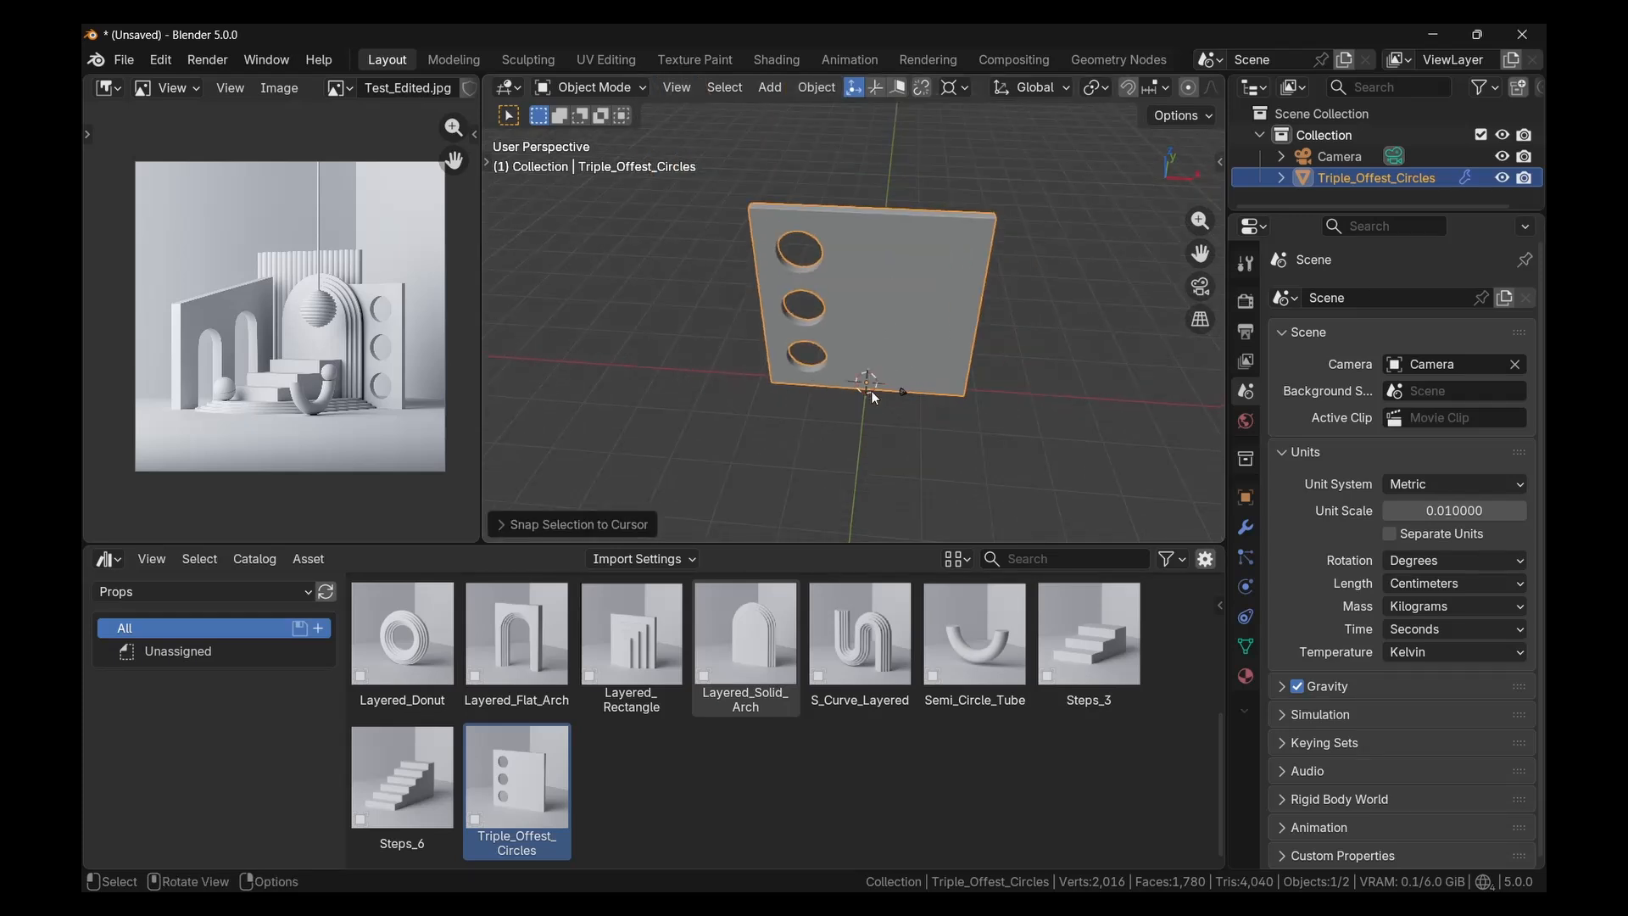
In top view, move the circles panel to the positive X side of the origin and rotate it slightly clockwise
{"action": "key", "text": "KP_7"}
{"action": "key", "text": "g"}
{"action": "left_click", "coordinate": [985, 384]}
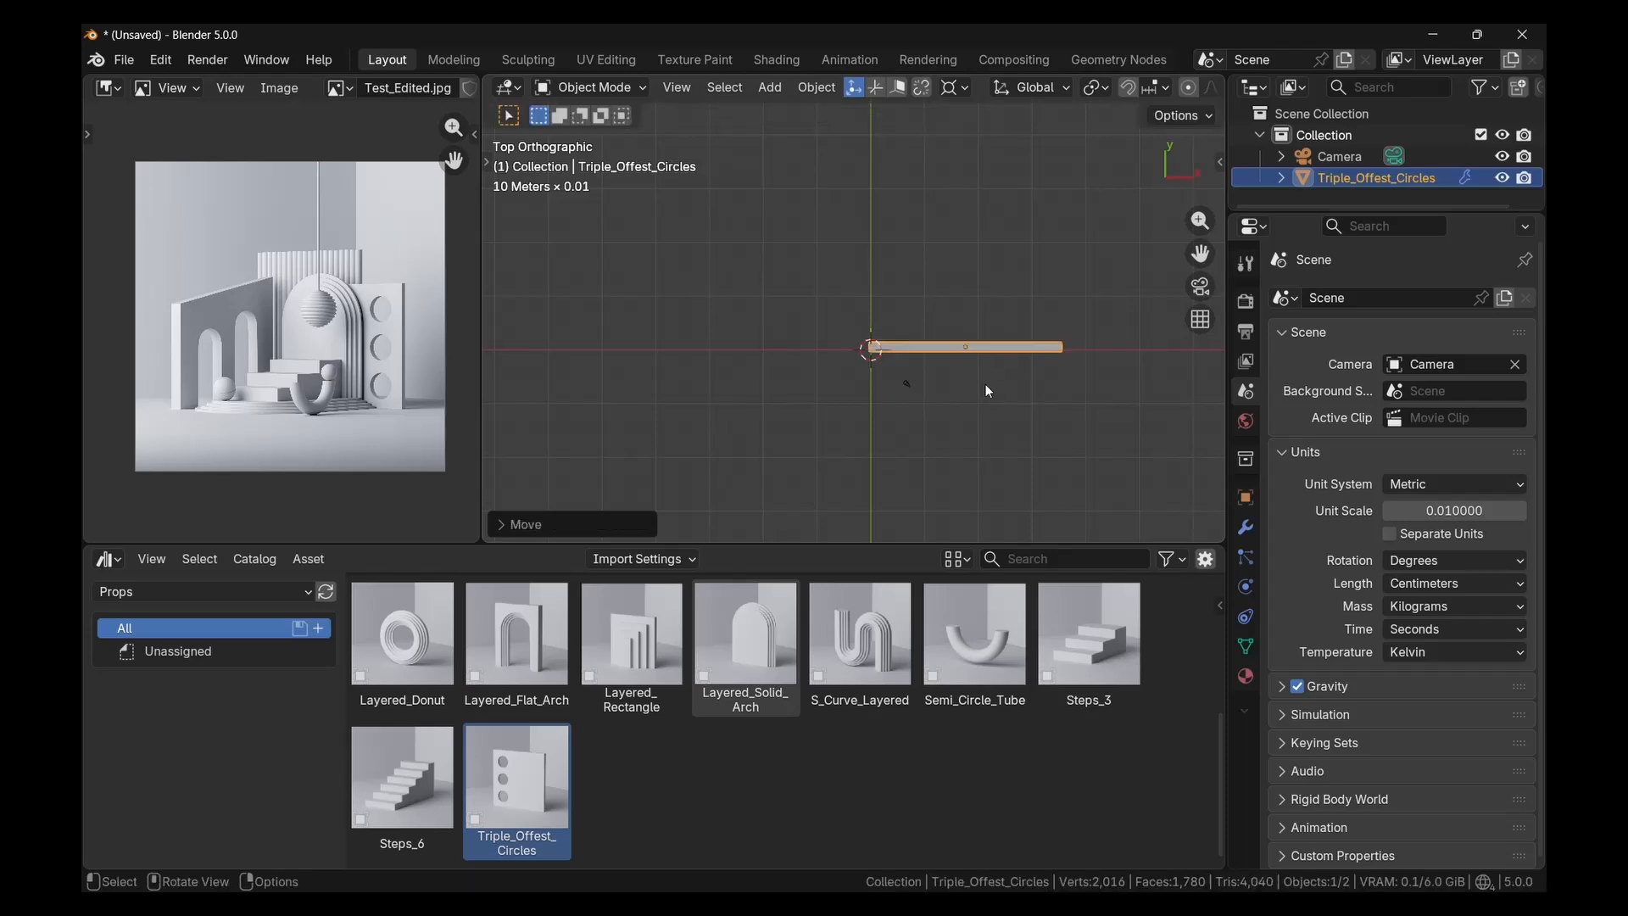
{"action": "key", "text": "r"}
{"action": "left_click", "coordinate": [907, 383]}
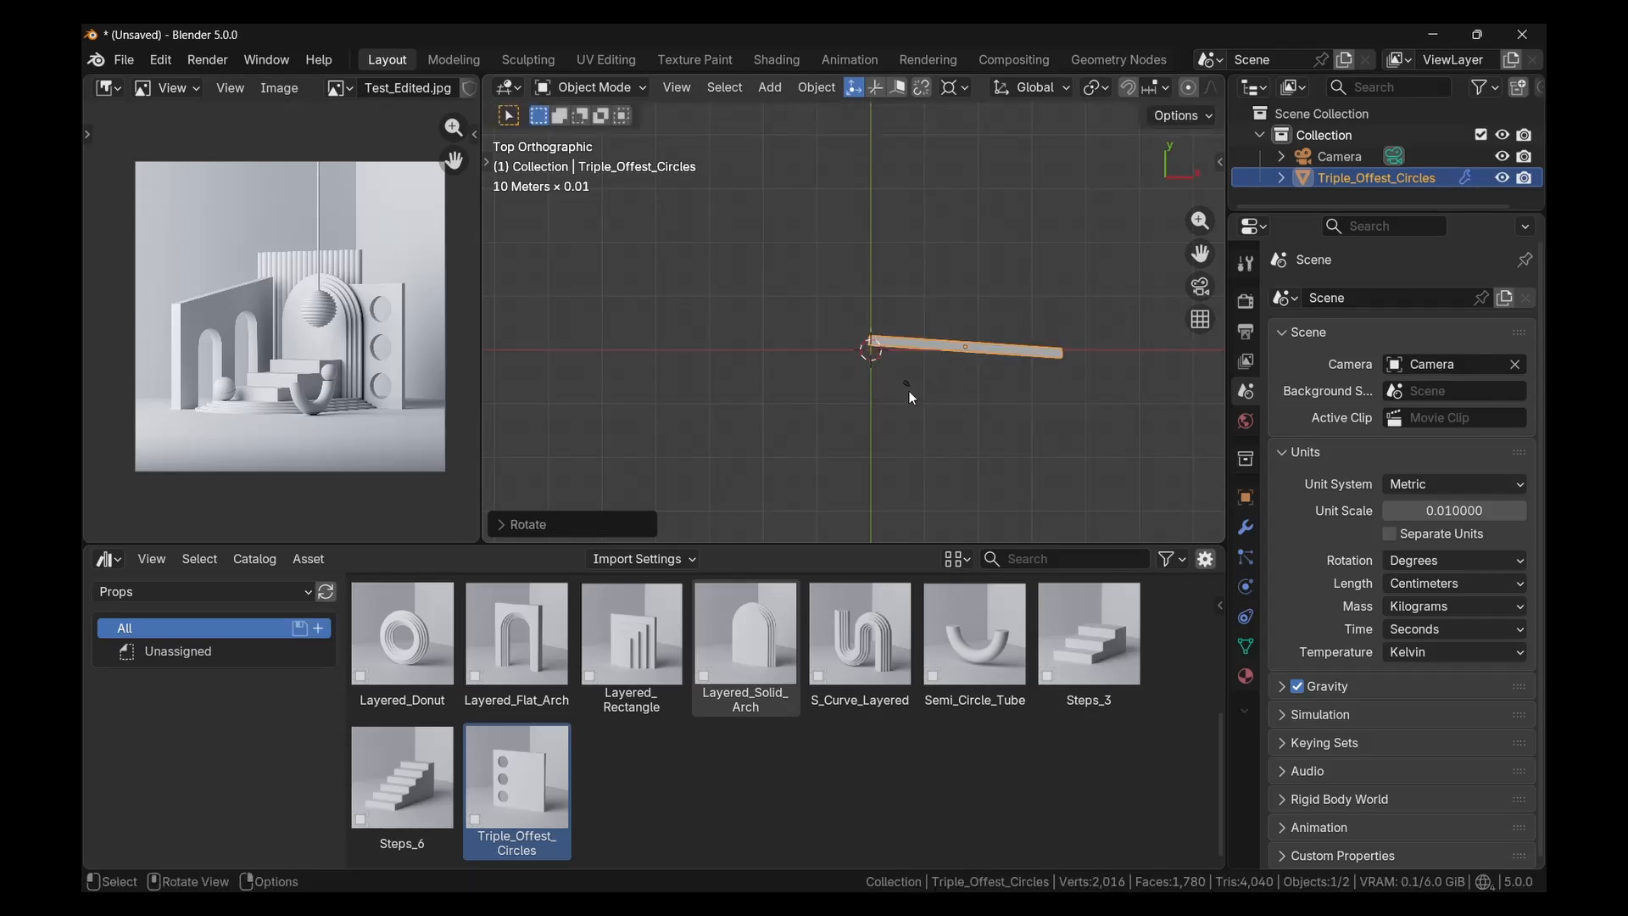
{"action": "middle_click_drag", "start_coordinate": [909, 390], "coordinate": [826, 268]}
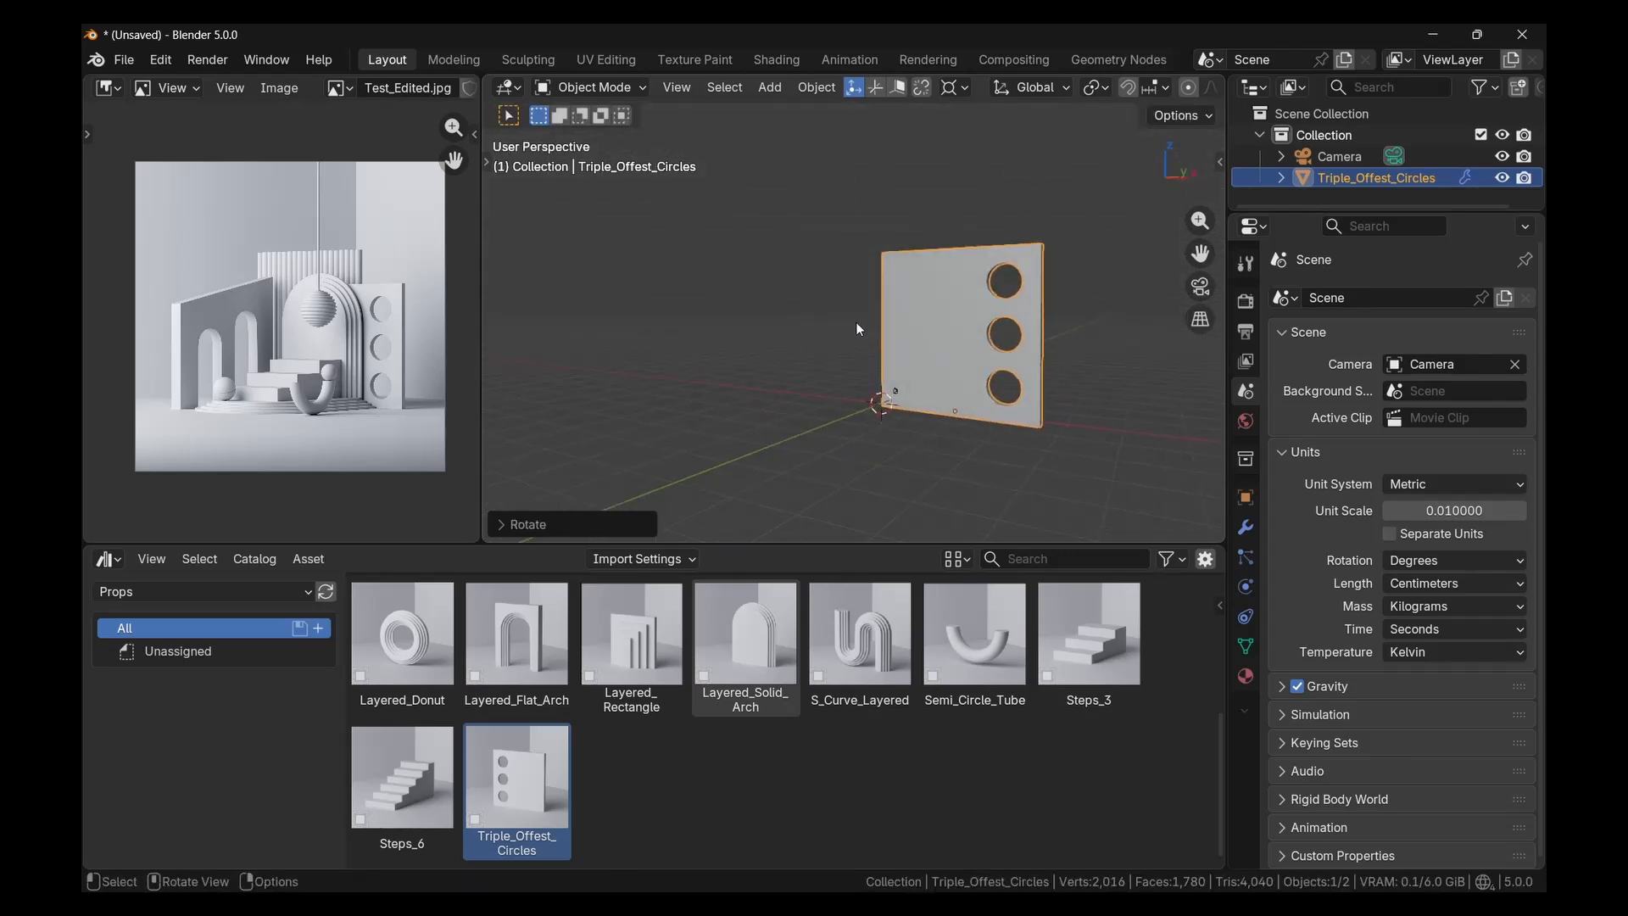
Place the Layered_Solid_Arch asset from the Props library on the ground beside the end of the panel without holes
{"action": "scroll", "coordinate": [714, 807], "scroll_direction": "up", "scroll_amount": 2}
{"action": "scroll", "coordinate": [714, 808], "scroll_direction": "up", "scroll_amount": 2}
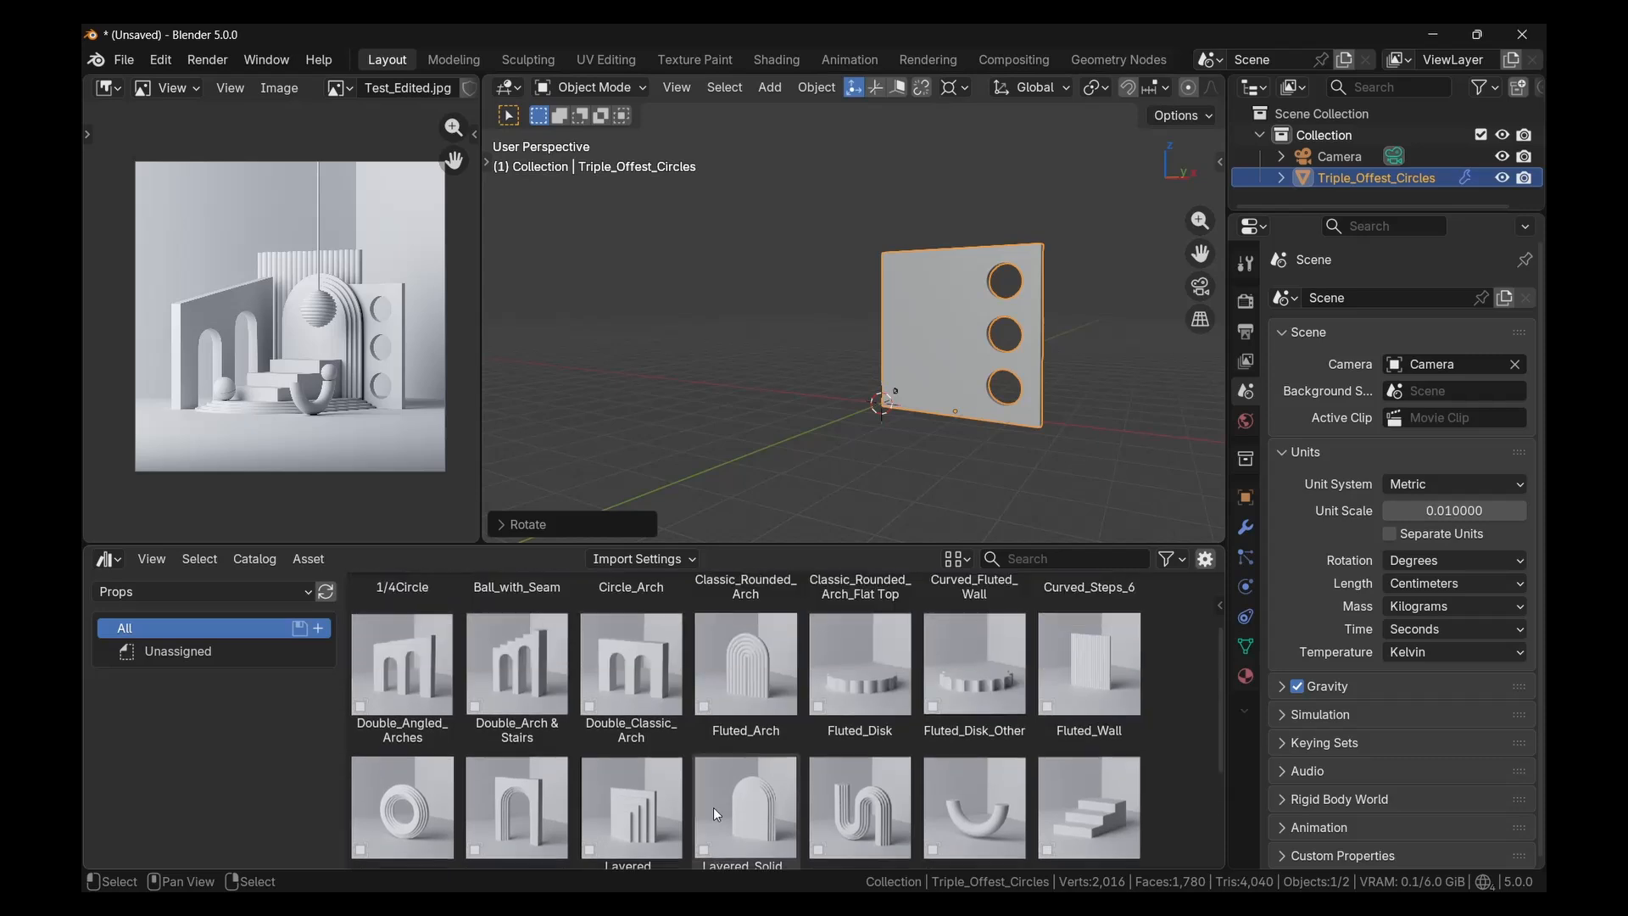
{"action": "scroll", "coordinate": [671, 736], "scroll_direction": "up", "scroll_amount": 1}
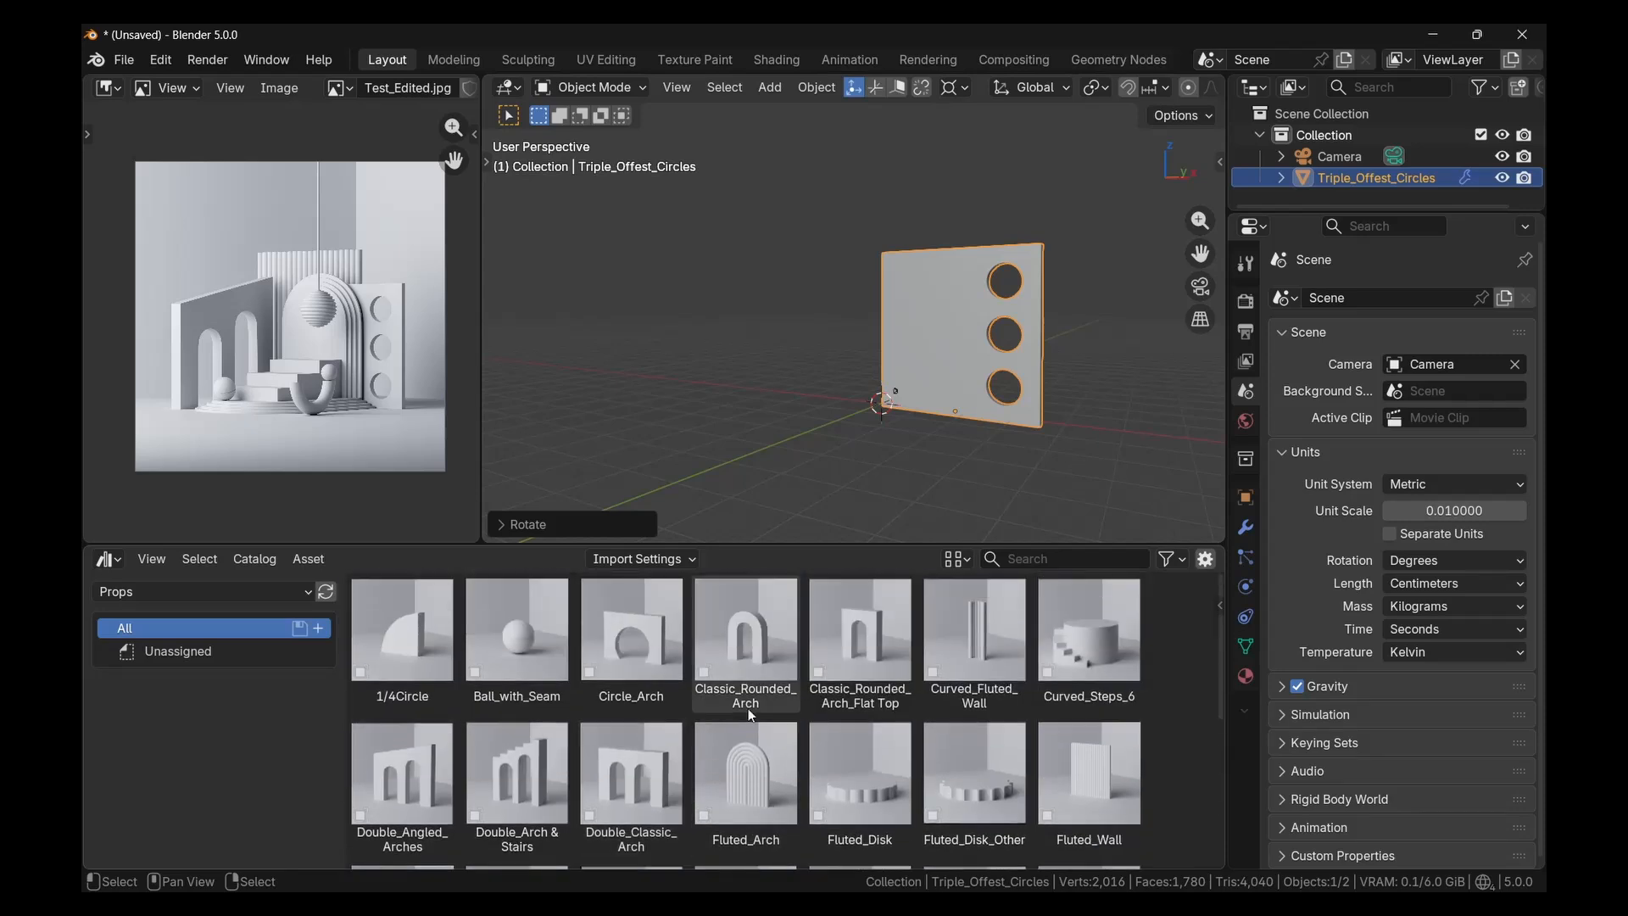
{"action": "scroll", "coordinate": [747, 711], "scroll_direction": "down", "scroll_amount": 3}
{"action": "left_click_drag", "start_coordinate": [746, 785], "coordinate": [831, 399]}
{"action": "middle_click_drag", "start_coordinate": [833, 385], "coordinate": [827, 409]}
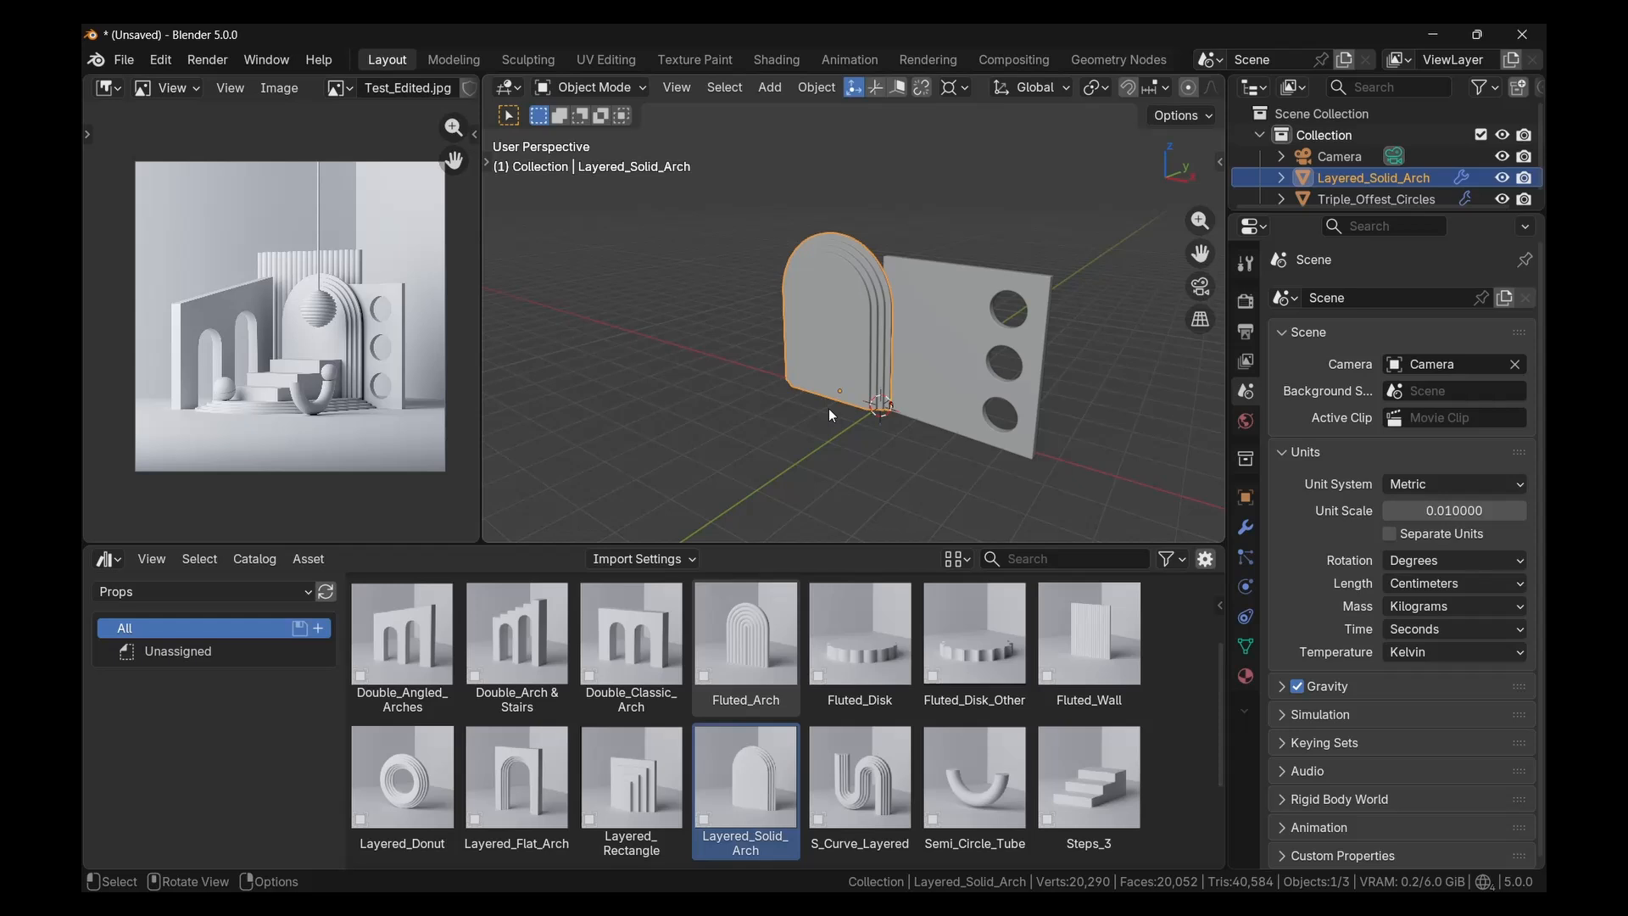
Move the Layered_Solid_Arch about 10 cm along the global X axis so it overlaps the near end of the circles panel
{"action": "key", "text": "g"}
{"action": "key", "text": "x"}
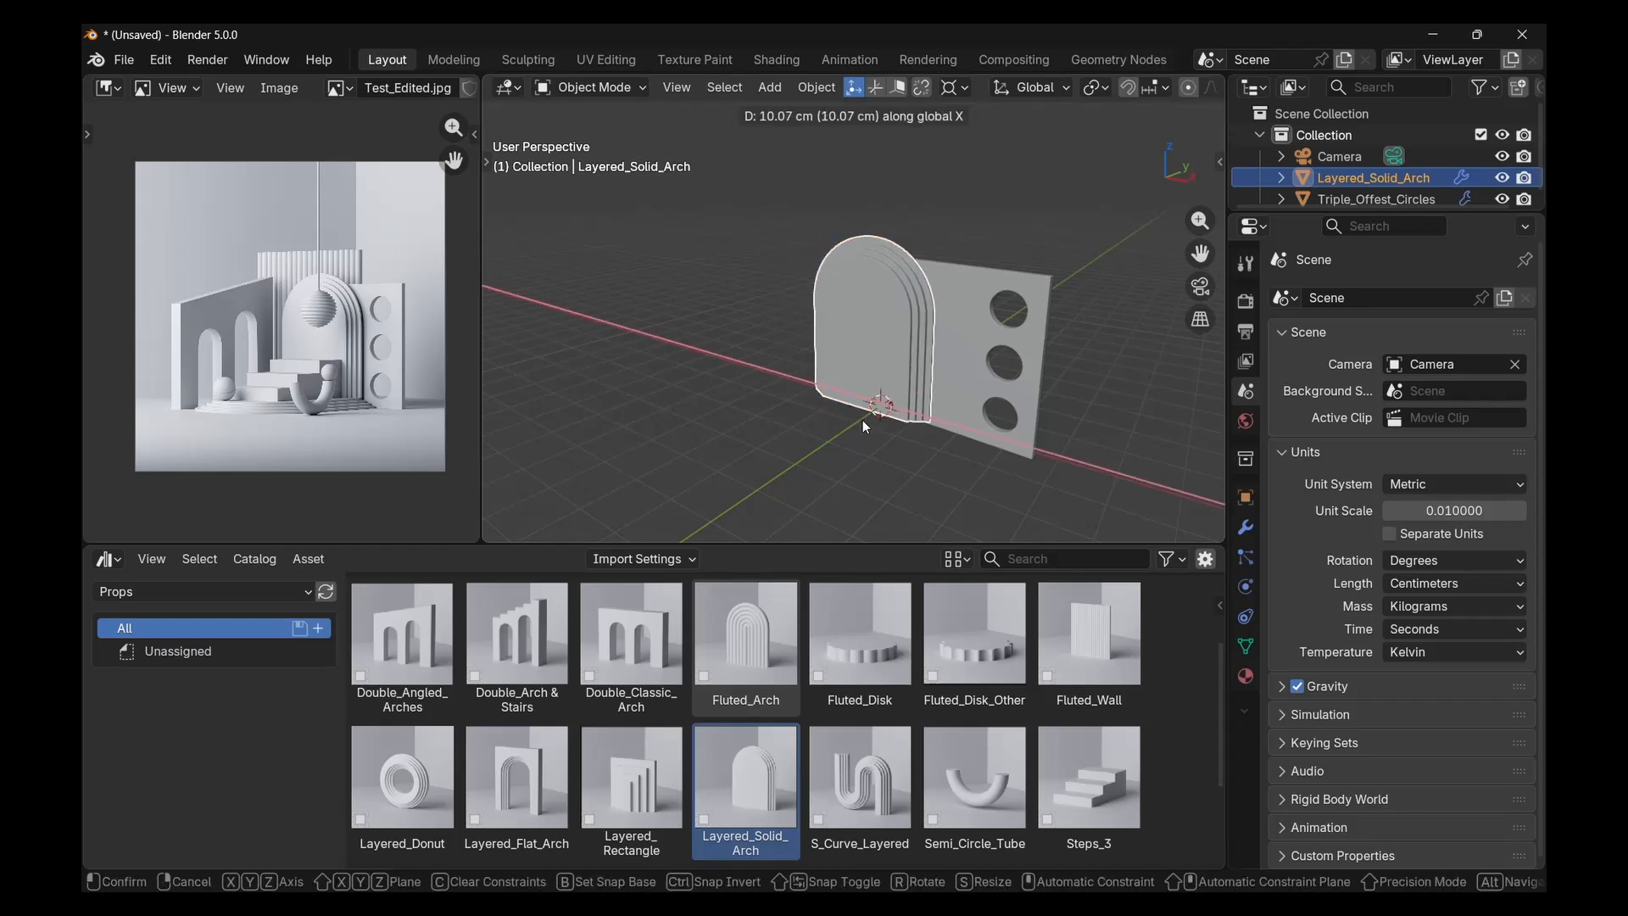
{"action": "left_click", "coordinate": [863, 420]}
{"action": "middle_click_drag", "start_coordinate": [863, 420], "coordinate": [841, 410]}
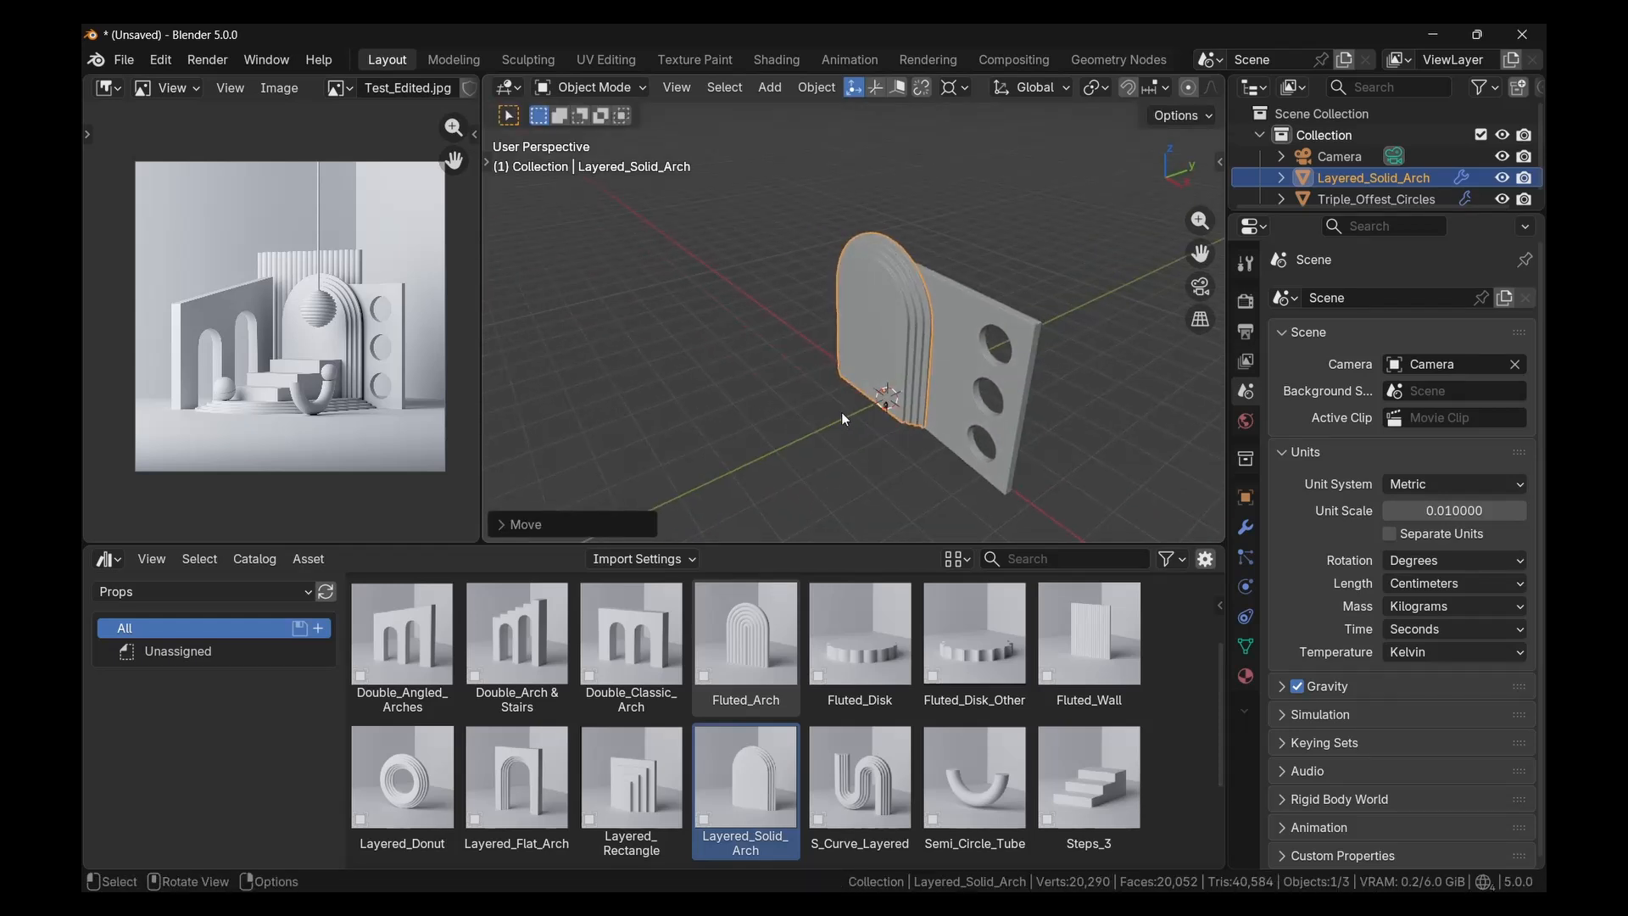